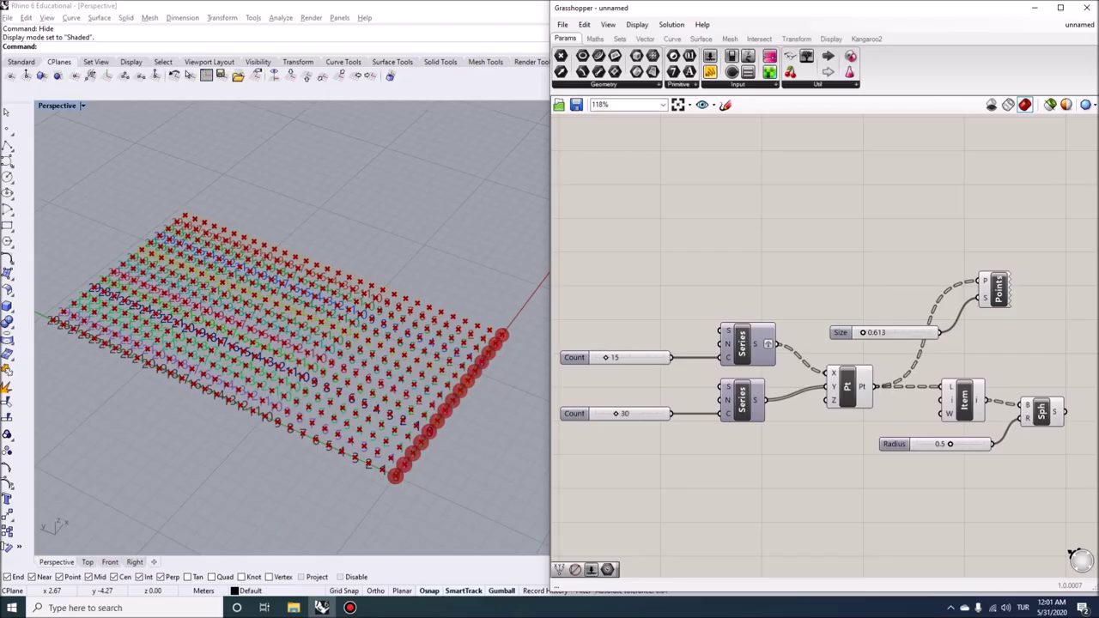
mouse_move(770, 355)
scroll(791, 367, up, 4)
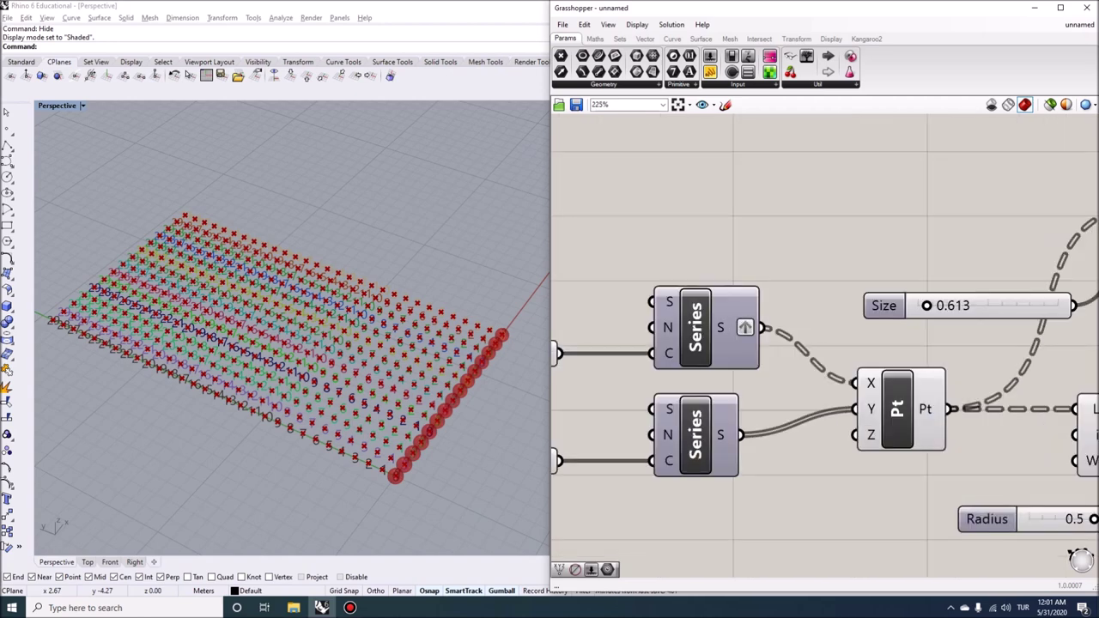
scroll(756, 339, down, 3)
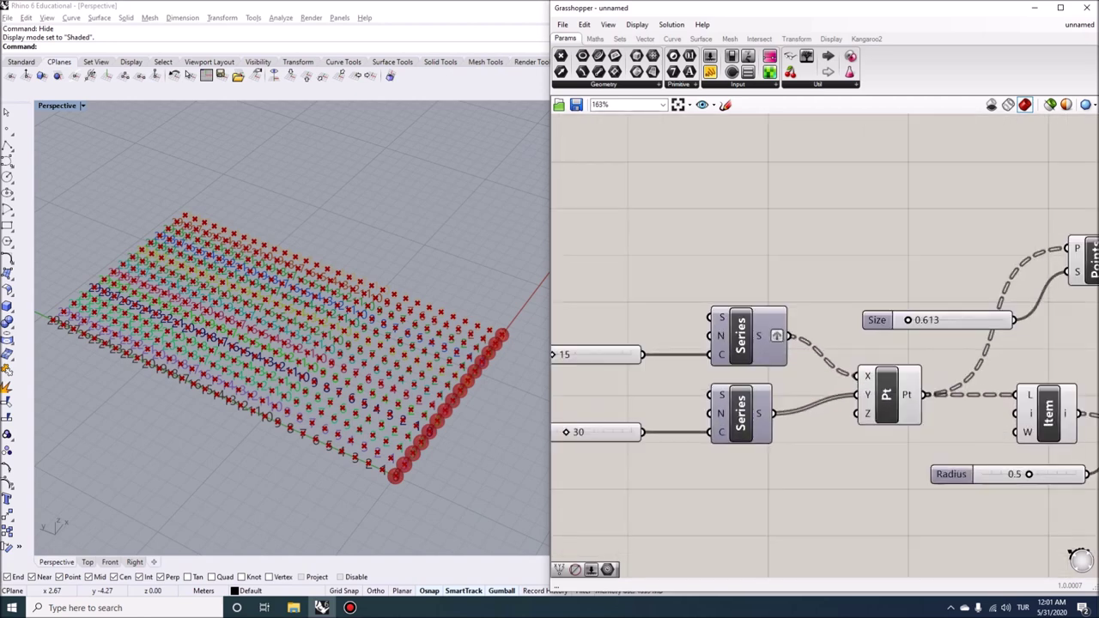
scroll(659, 267, down, 1)
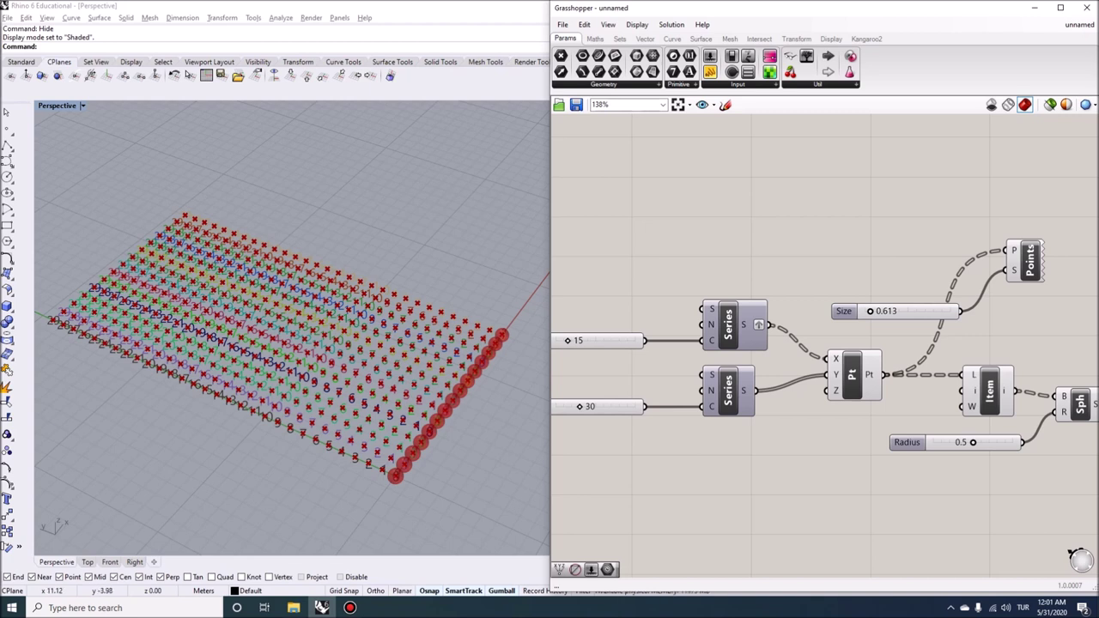
scroll(799, 408, up, 1)
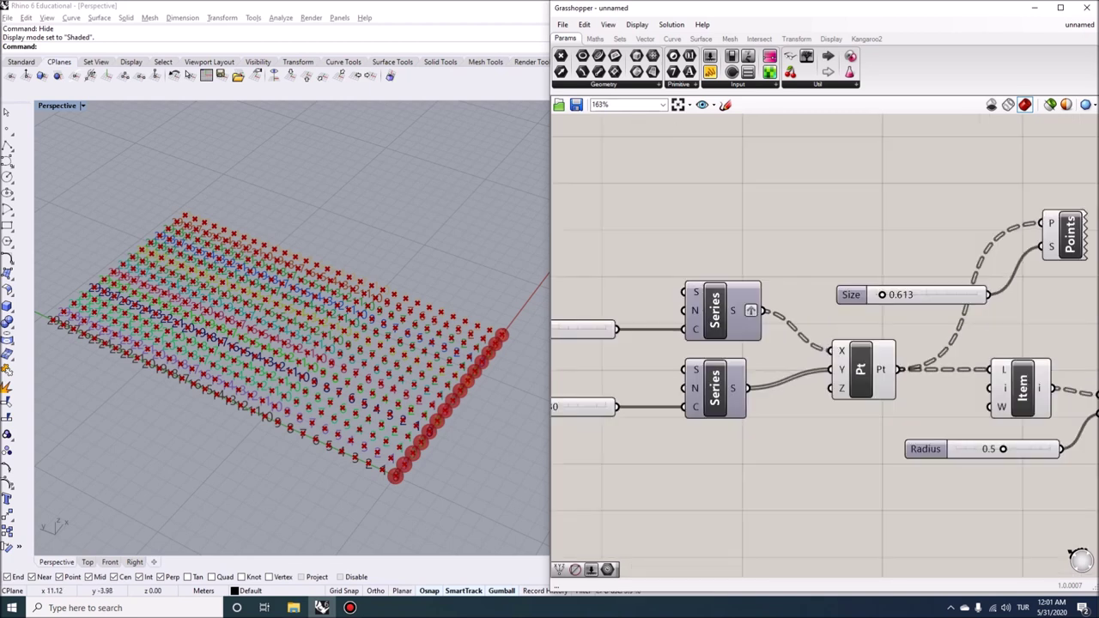
scroll(1038, 419, down, 1)
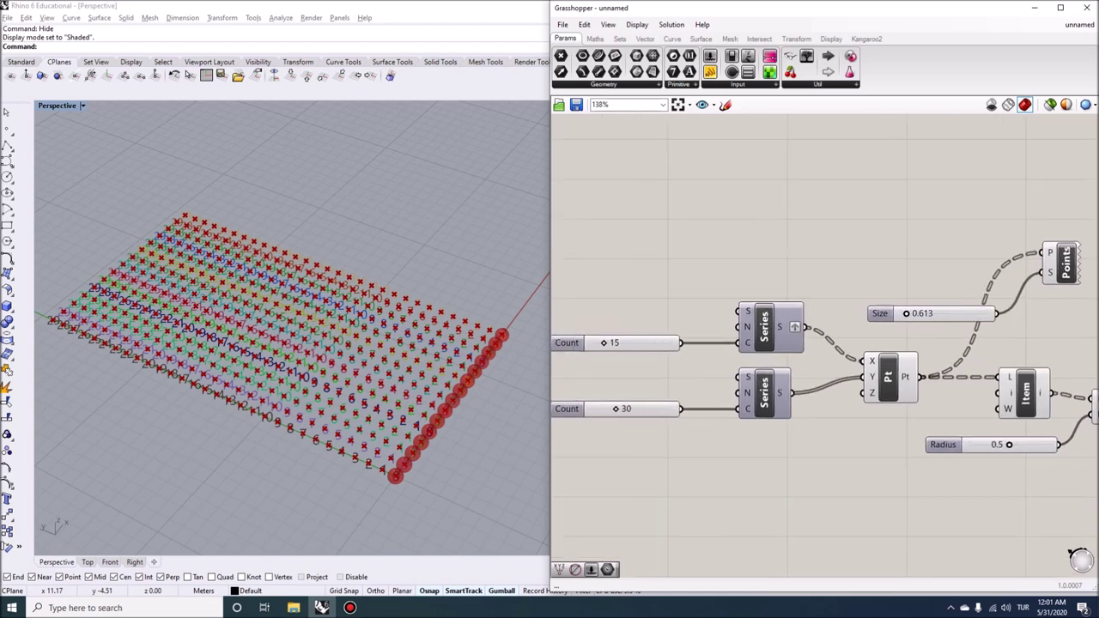
Select the Construct Point component and turn off Graft on the output of the Series feeding its X input.
scroll(860, 374, up, 1)
click(871, 376)
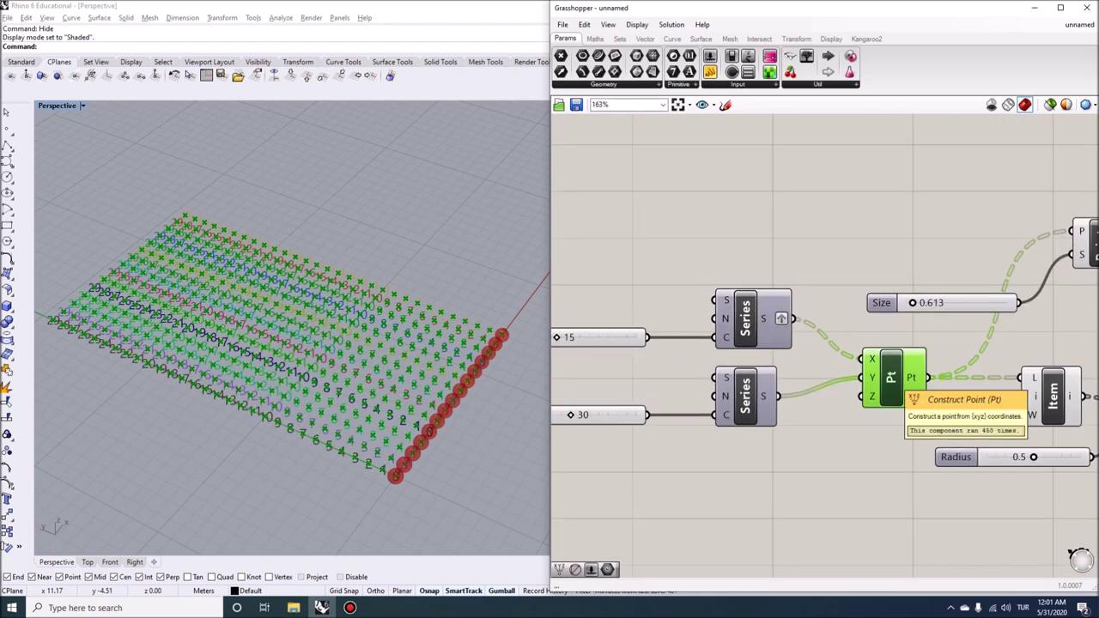
scroll(738, 307, up, 2)
right_click(792, 323)
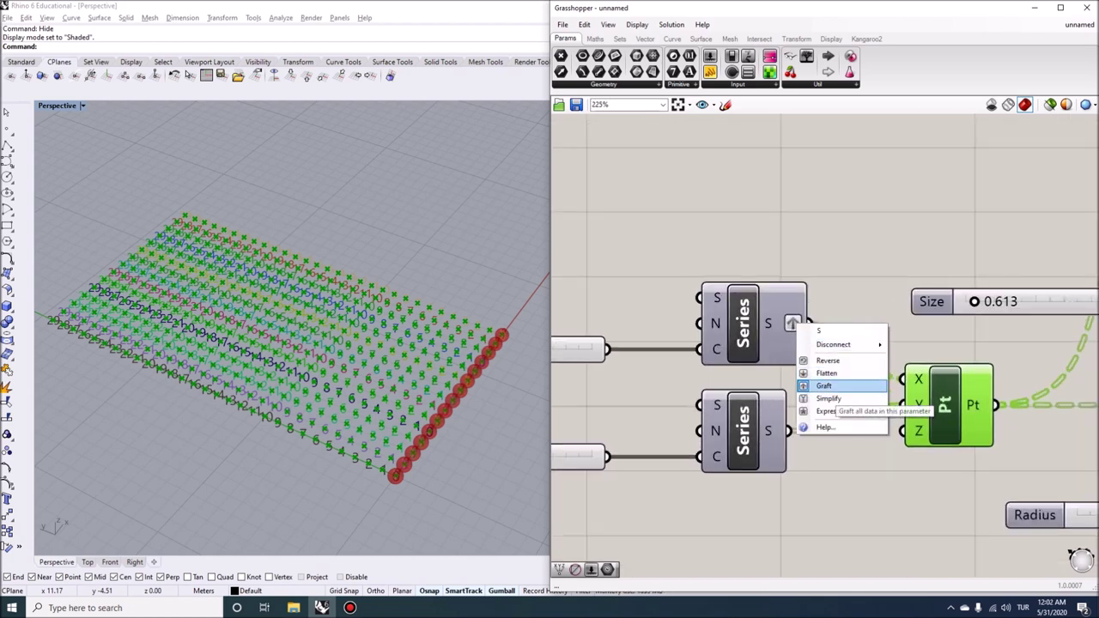
click(822, 386)
scroll(906, 339, down, 2)
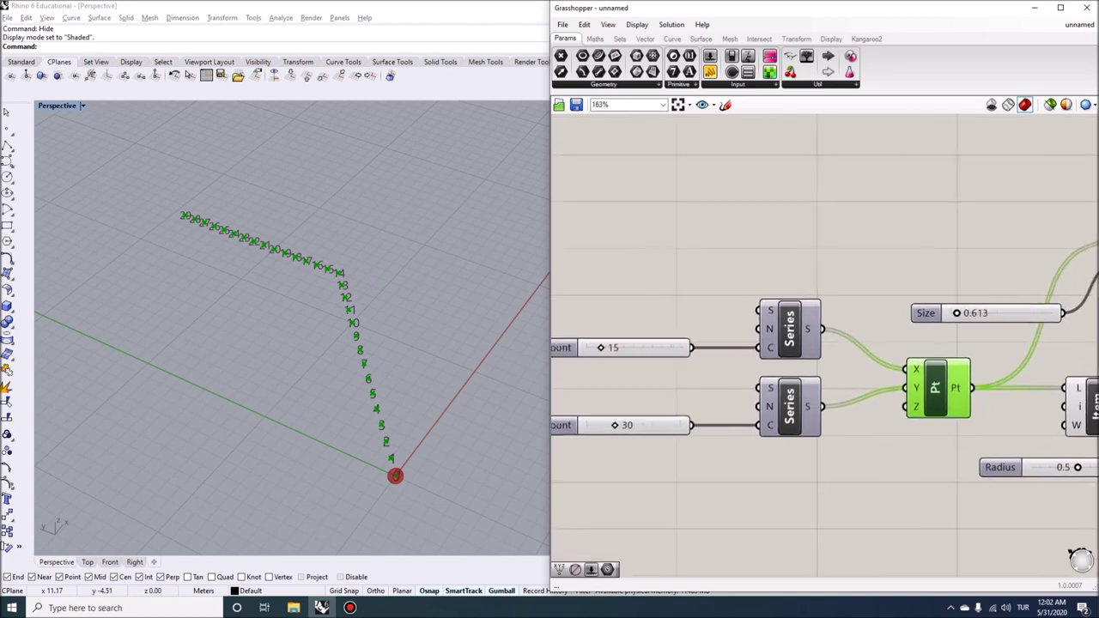
Examine the number lists output by both Series components and the data received by the Construct Point's X and Y inputs.
scroll(776, 337, up, 2)
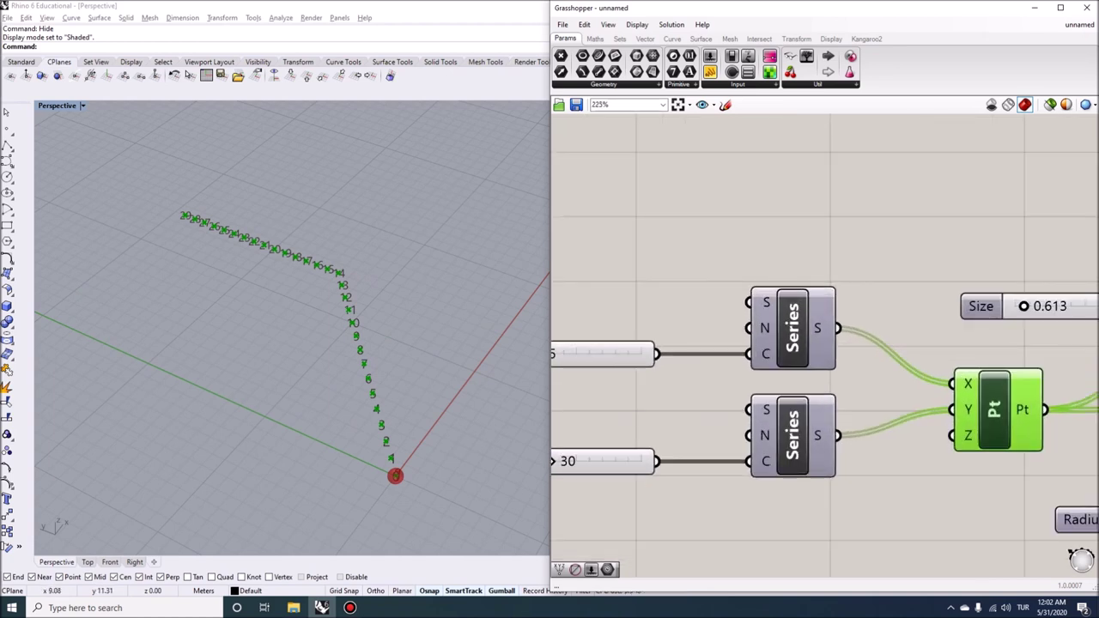
right_drag(679, 304, 715, 309)
scroll(766, 289, down, 1)
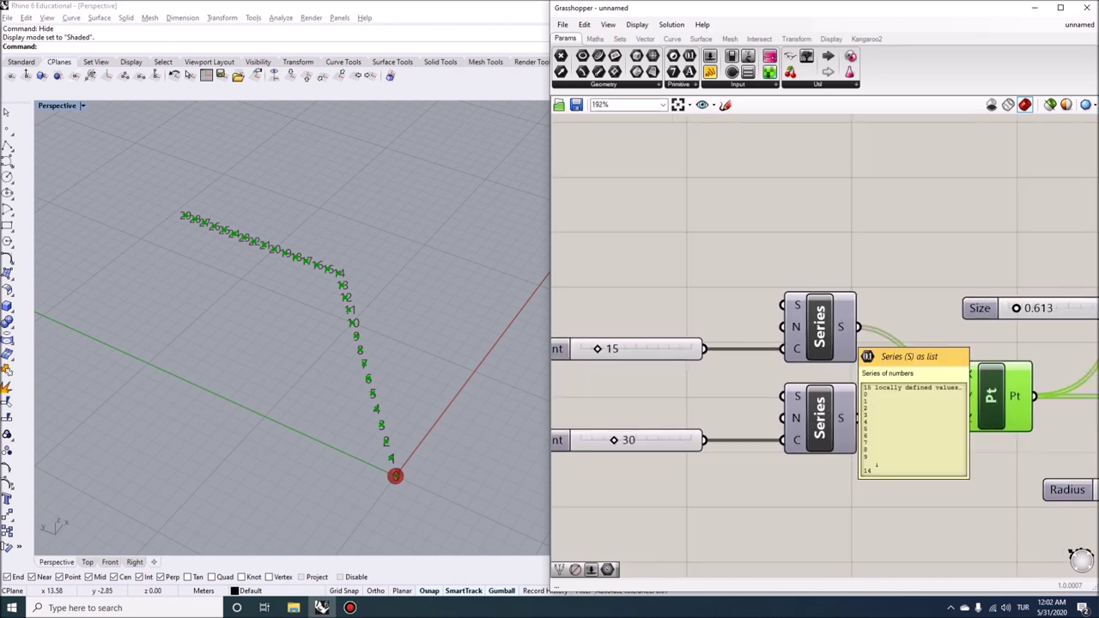
right_drag(846, 331, 874, 332)
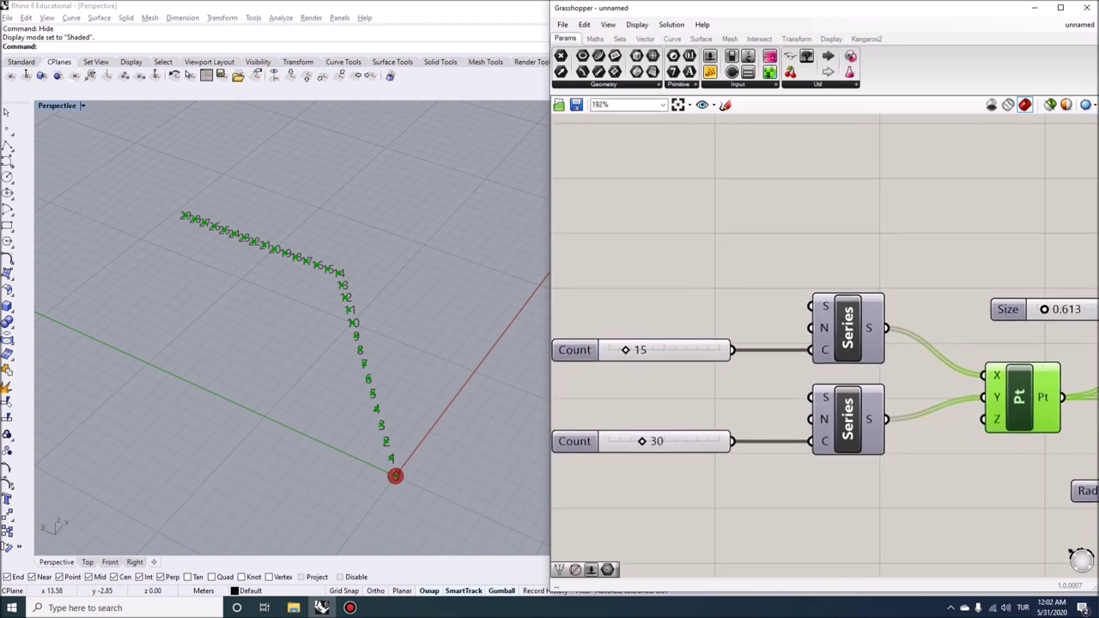
mouse_move(873, 332)
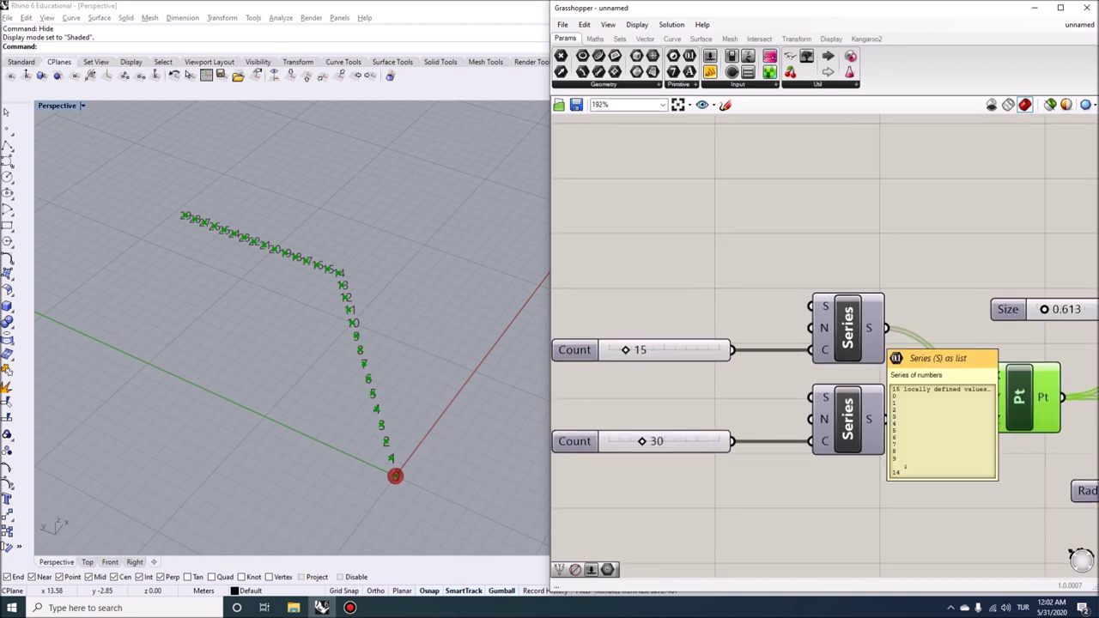
mouse_move(886, 419)
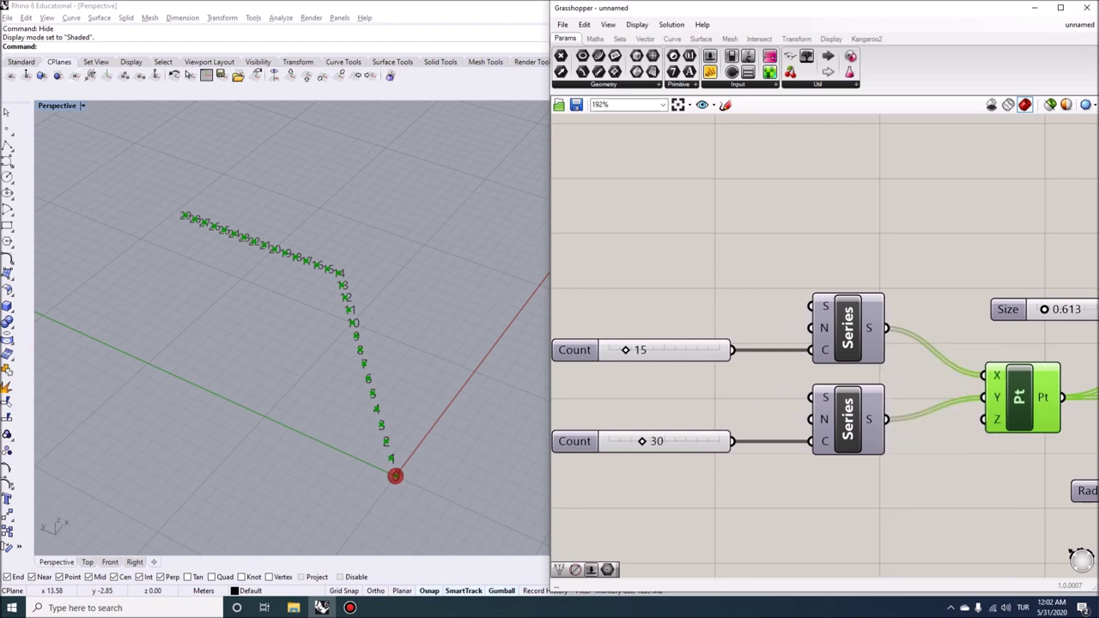
scroll(825, 345, up, 2)
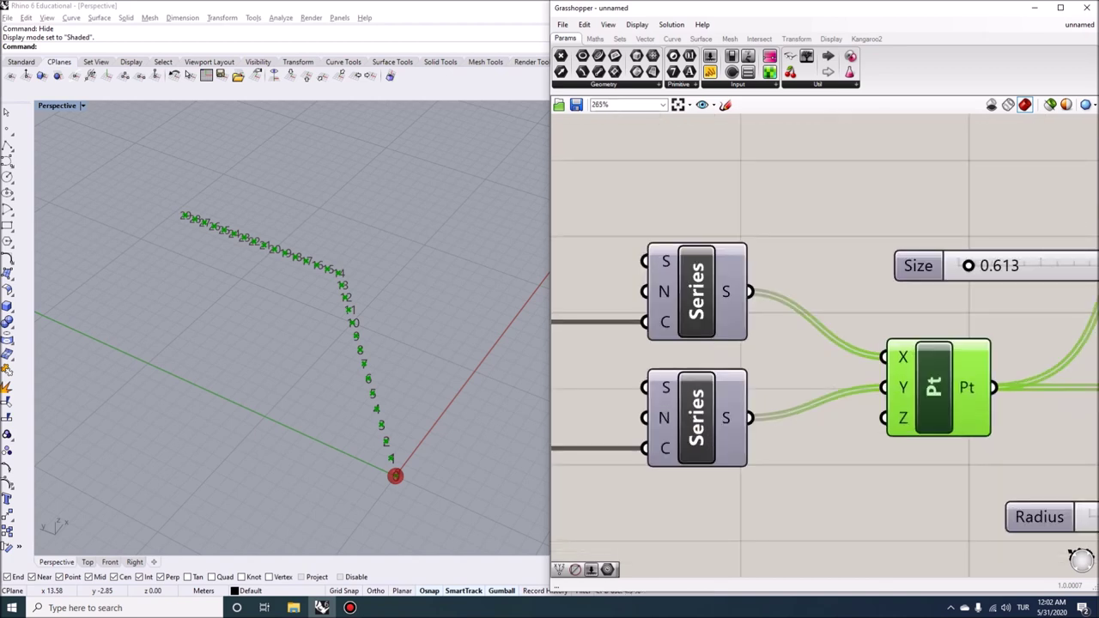
mouse_move(903, 357)
mouse_move(904, 388)
scroll(856, 297, down, 3)
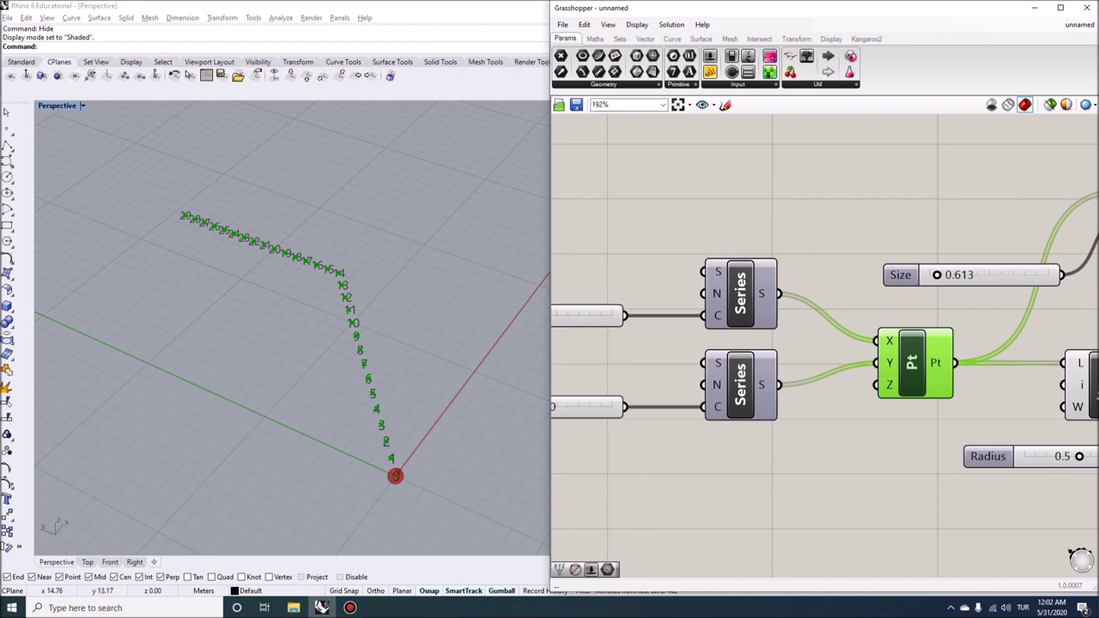
Graft the output of the Series with a count of 15 that feeds the Construct Point's X input.
right_drag(799, 228, 767, 215)
right_drag(793, 332, 877, 349)
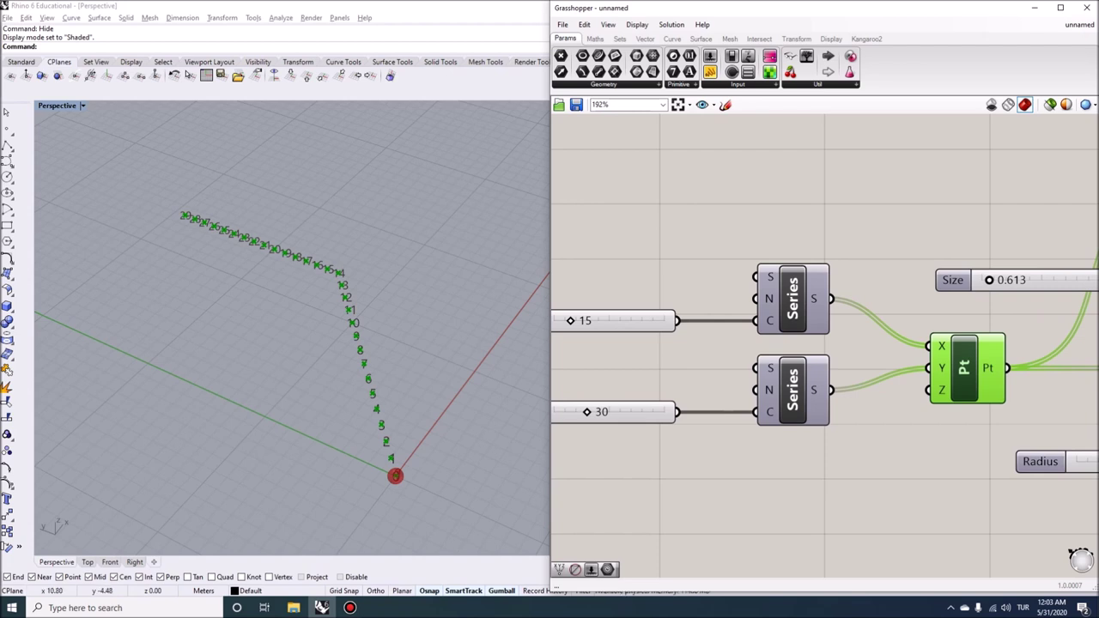
scroll(1018, 313, up, 2)
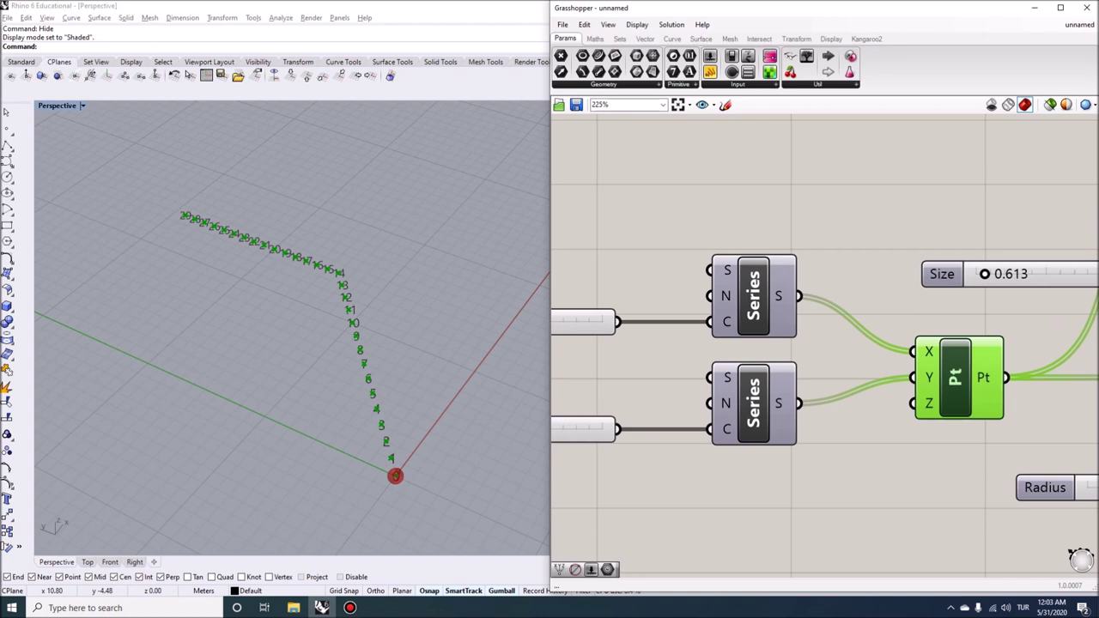
right_click(799, 296)
click(820, 361)
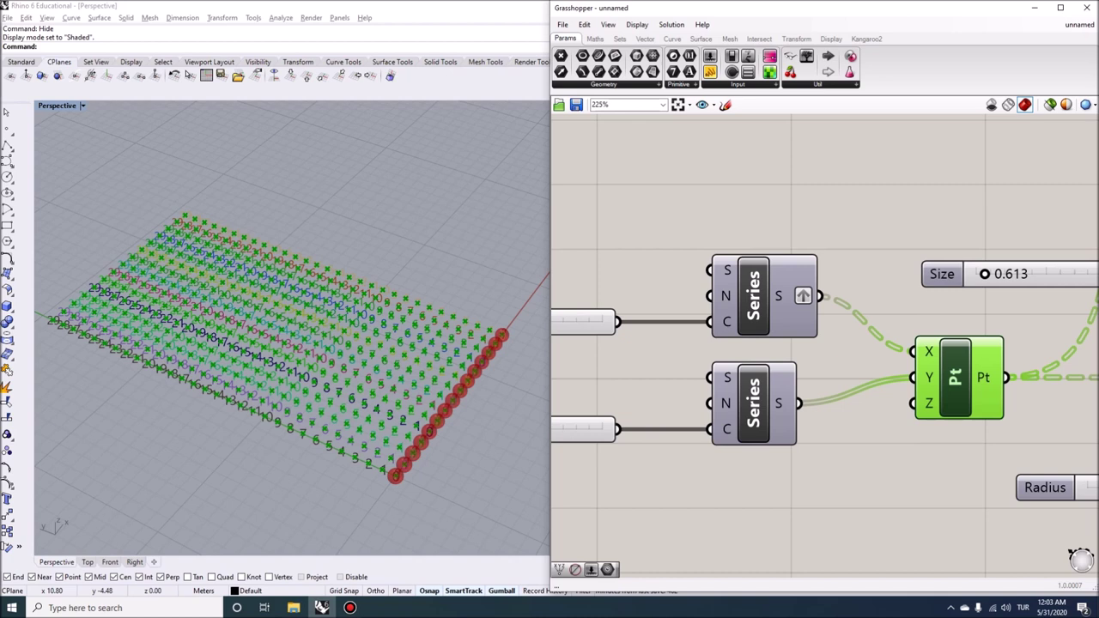
Examine how the flat and grafted Series outputs combine in the Construct Point component and inspect its output data tree.
scroll(758, 348, up, 2)
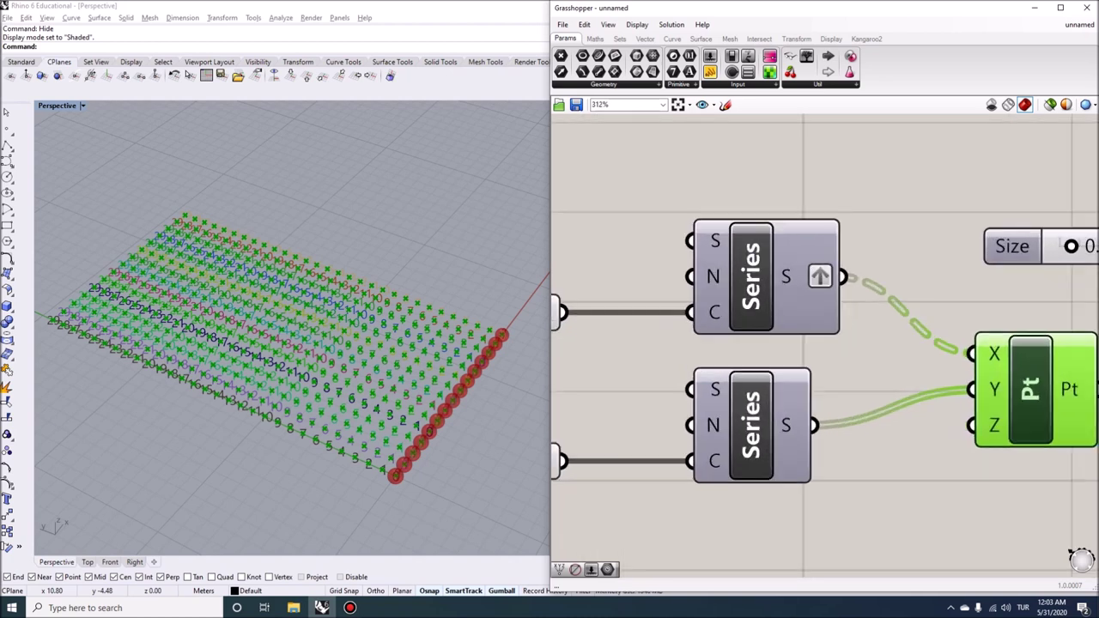
mouse_move(813, 427)
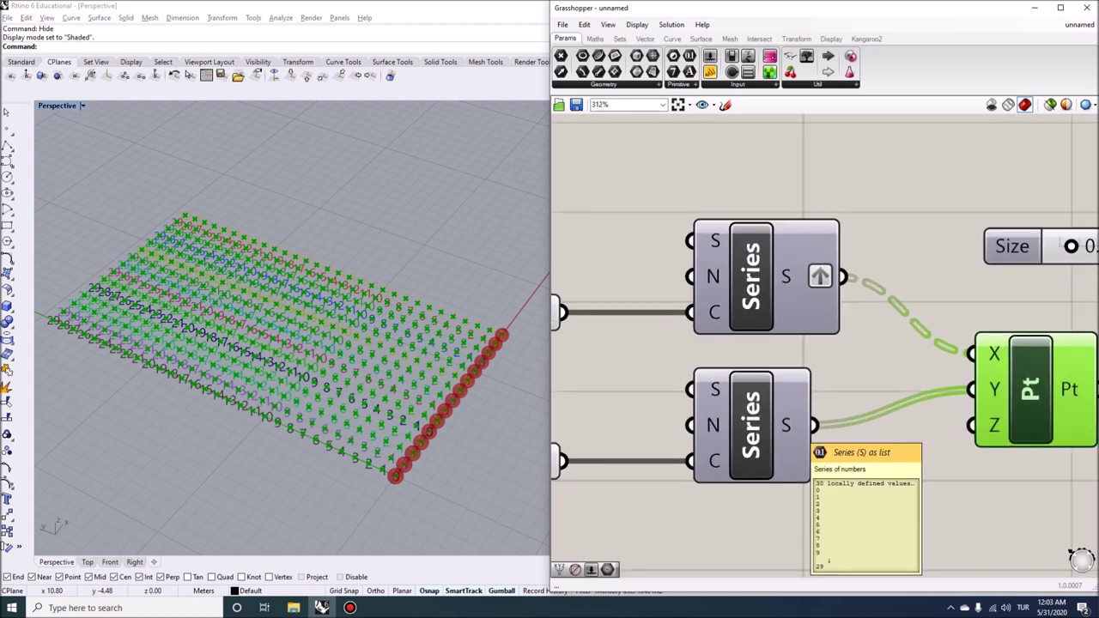
mouse_move(850, 405)
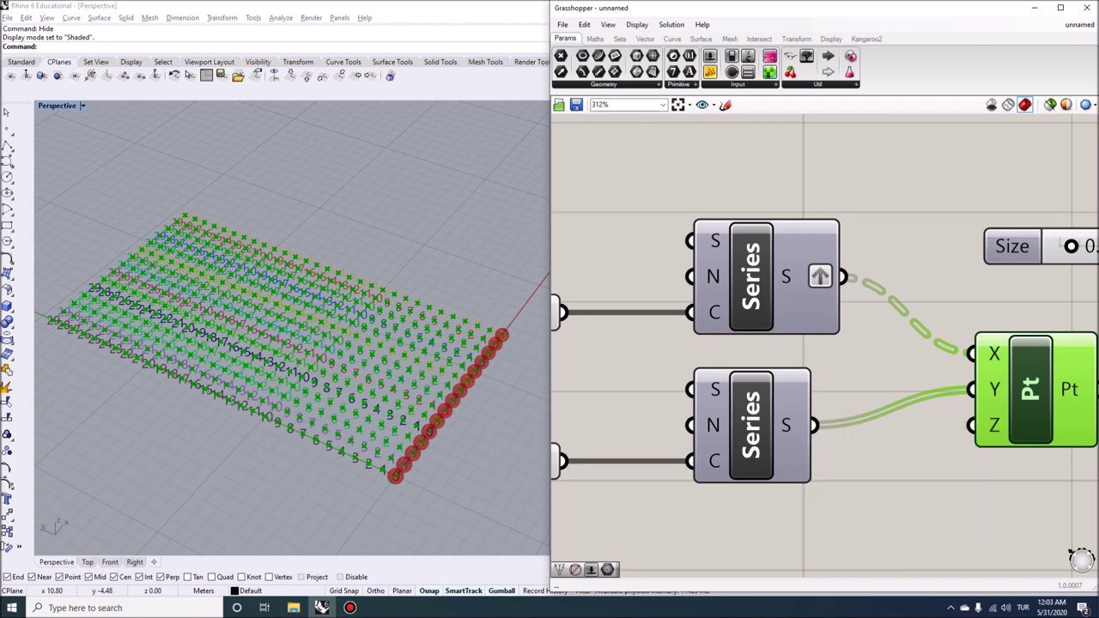
mouse_move(832, 278)
scroll(824, 343, down, 1)
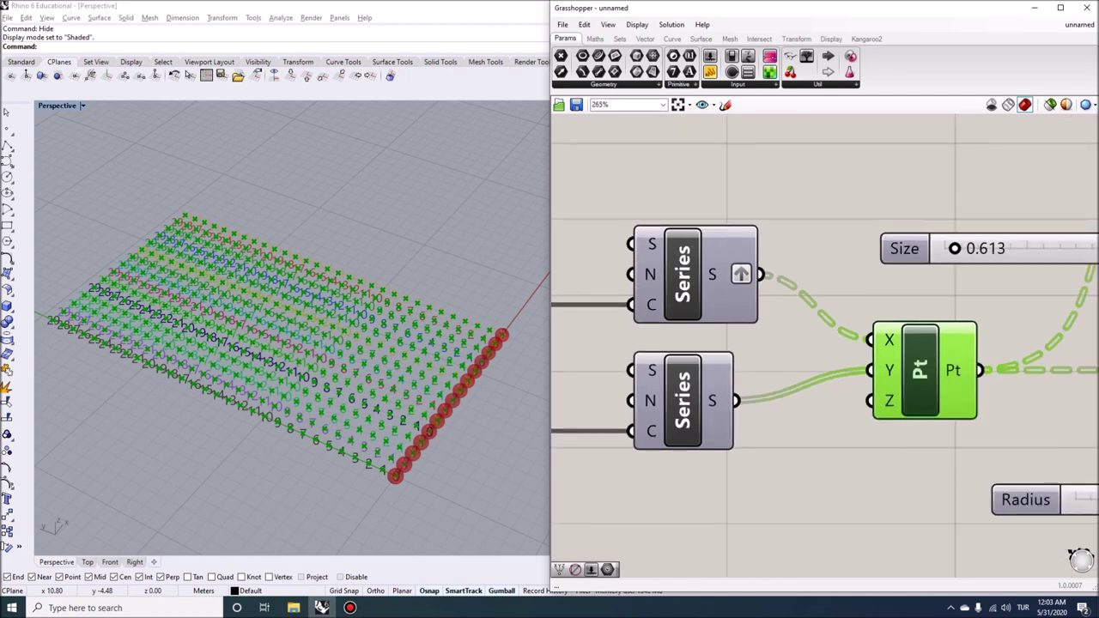
mouse_move(891, 343)
scroll(586, 312, down, 2)
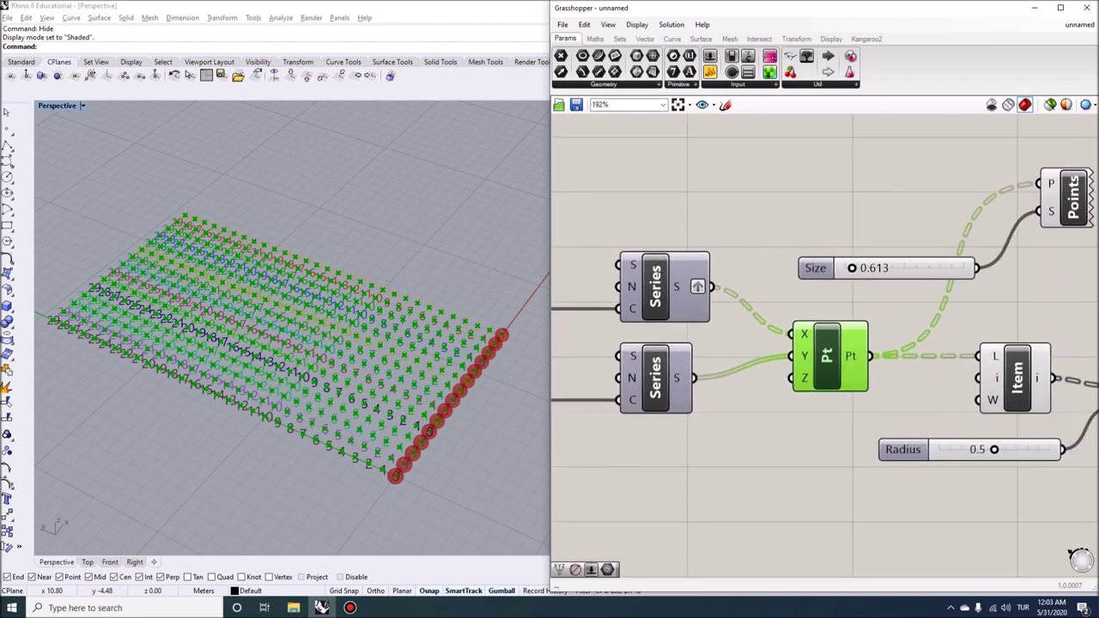
scroll(839, 336, up, 2)
mouse_move(859, 365)
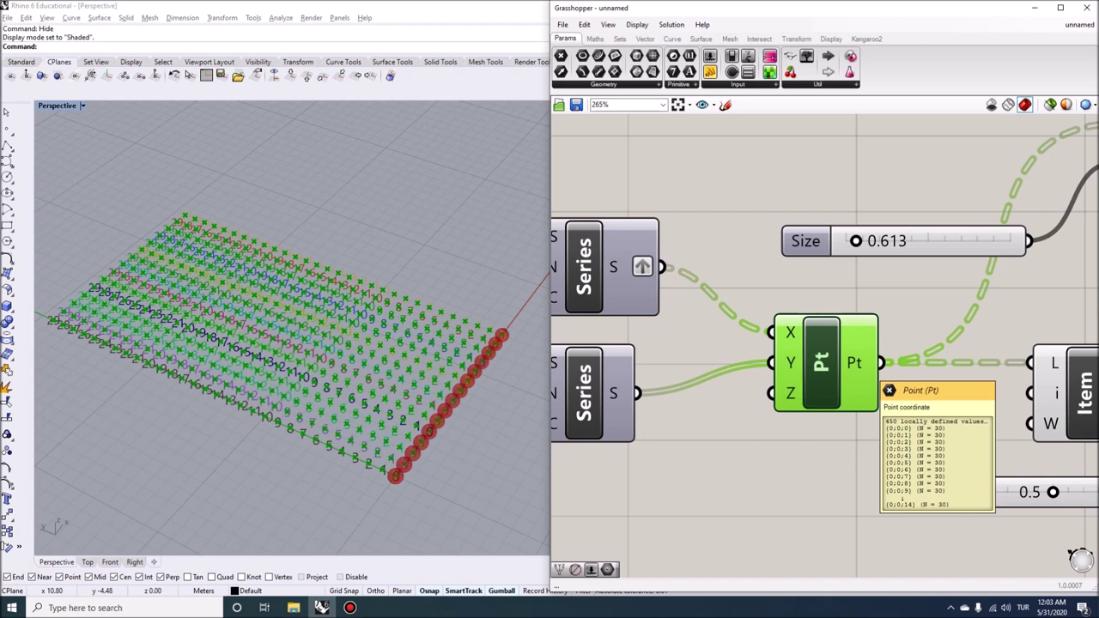
scroll(880, 364, down, 1)
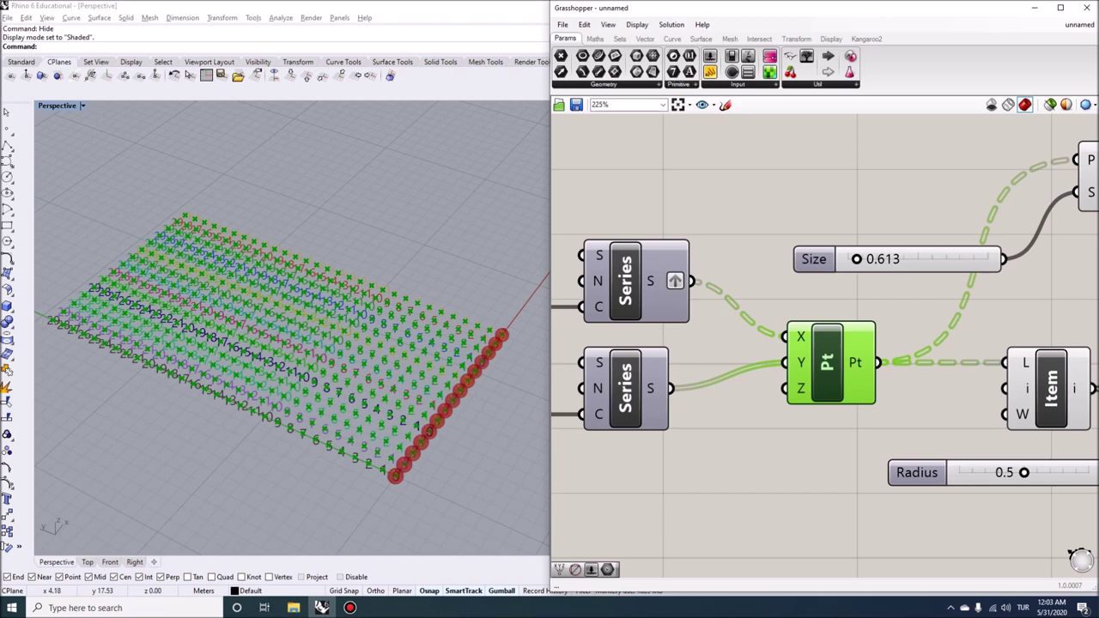
Highlight the Points component's index numbers and inspect how they run across the point grid in the Rhino viewport, then clear the selection.
click(760, 399)
scroll(760, 377, down, 2)
right_drag(764, 378, 575, 368)
scroll(755, 258, up, 1)
right_drag(756, 258, 790, 268)
click(871, 229)
right_drag(359, 395, 362, 416)
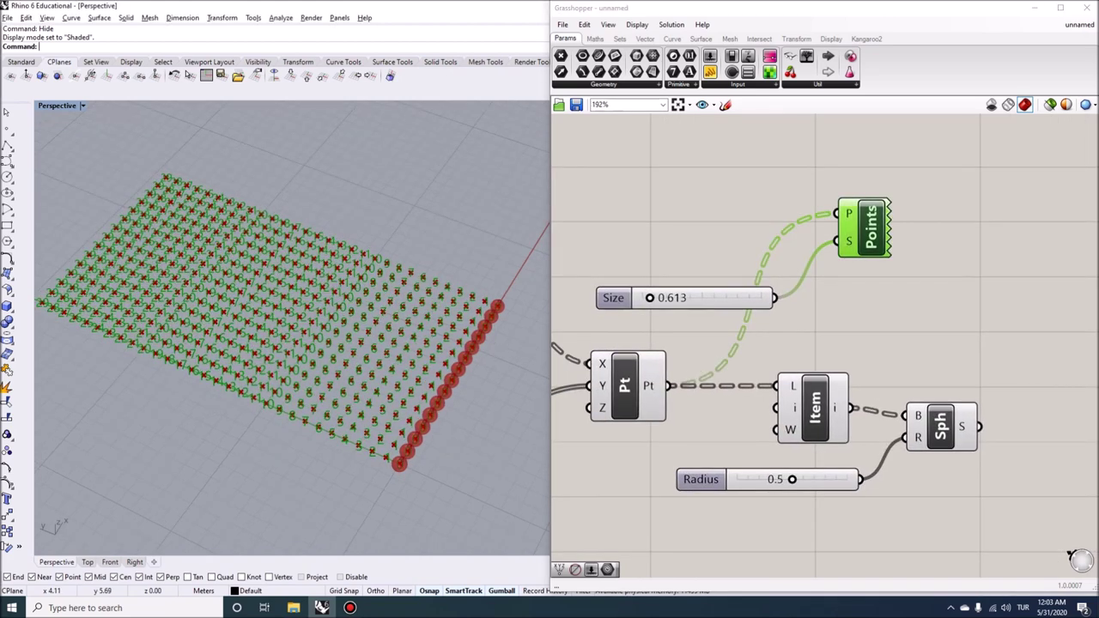
scroll(368, 421, up, 3)
scroll(431, 420, down, 5)
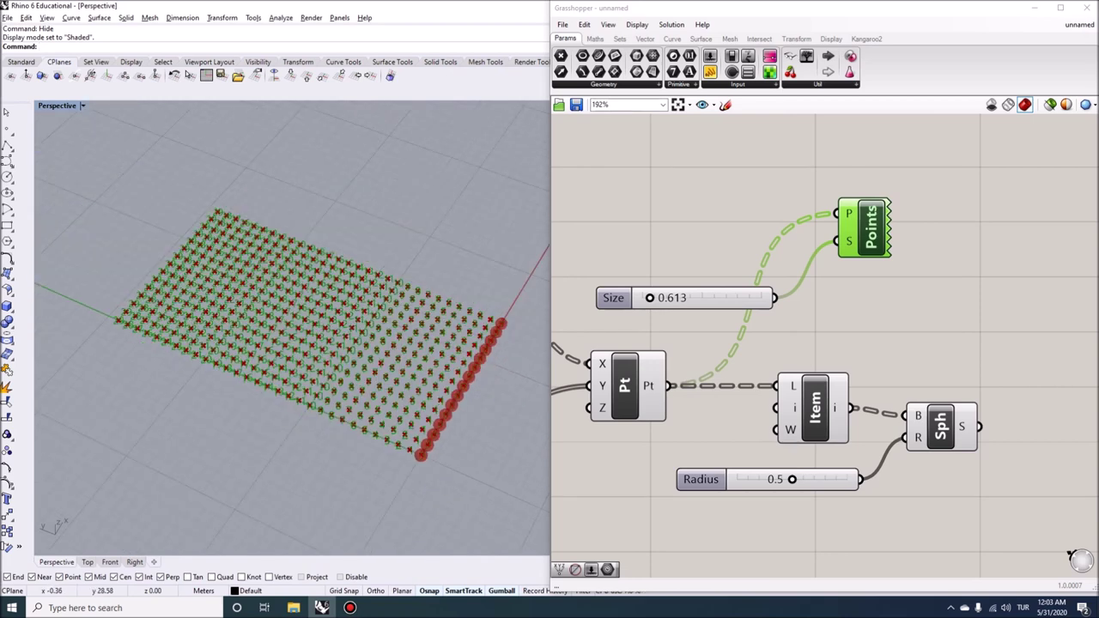
scroll(119, 324, up, 3)
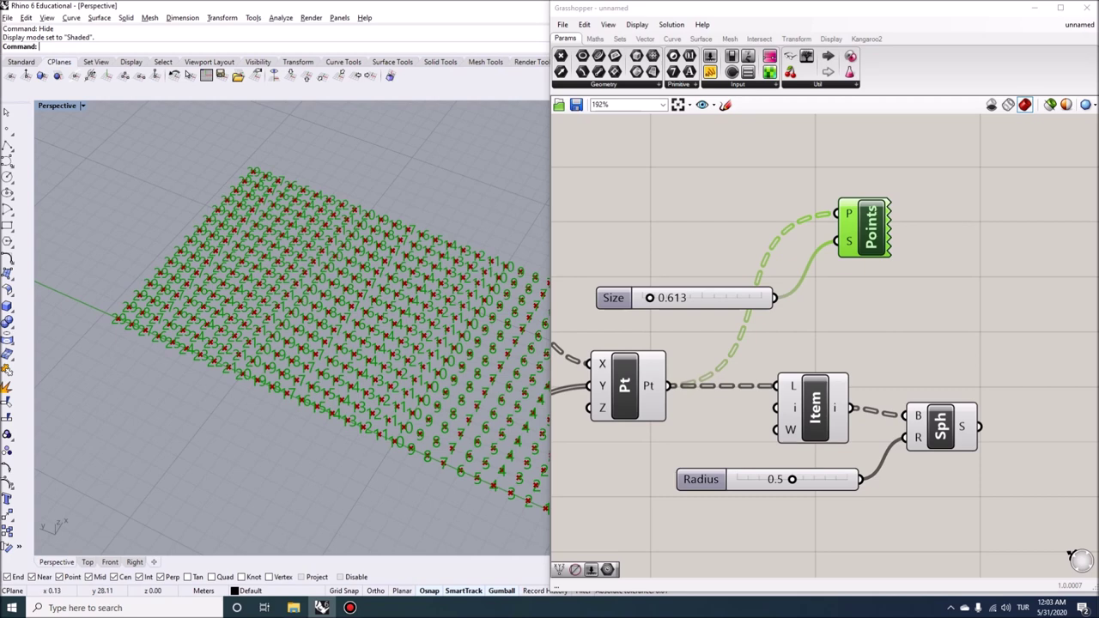
click(690, 328)
Remove the graft from the output of the Series connected to the Construct Point's X input.
scroll(690, 329, down, 2)
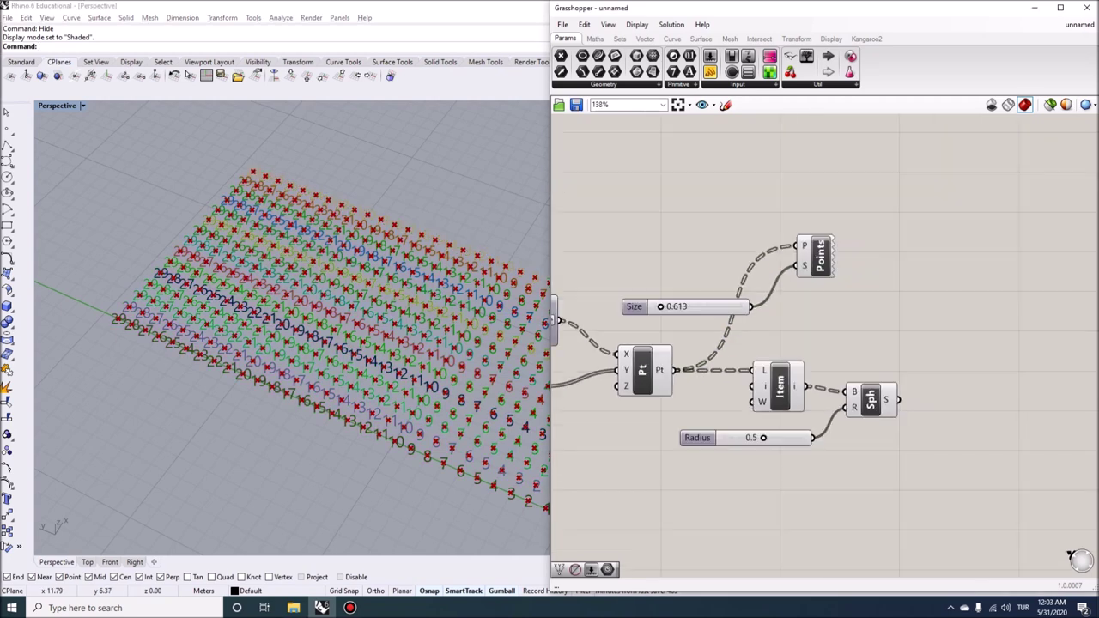
right_drag(644, 378, 842, 374)
scroll(841, 375, up, 2)
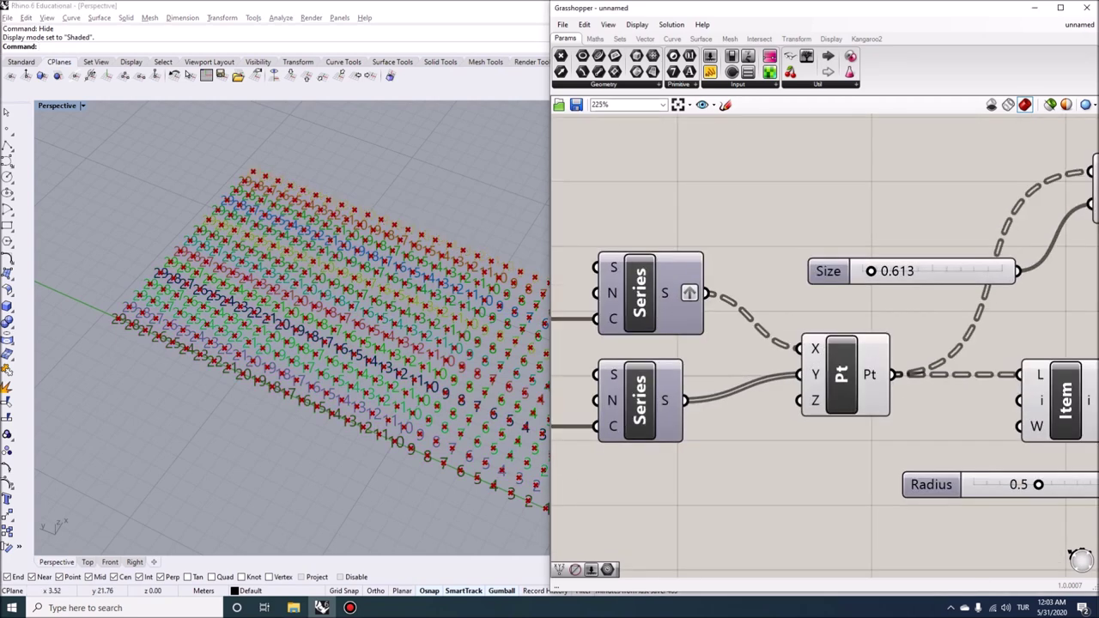
scroll(226, 316, down, 5)
scroll(430, 283, up, 3)
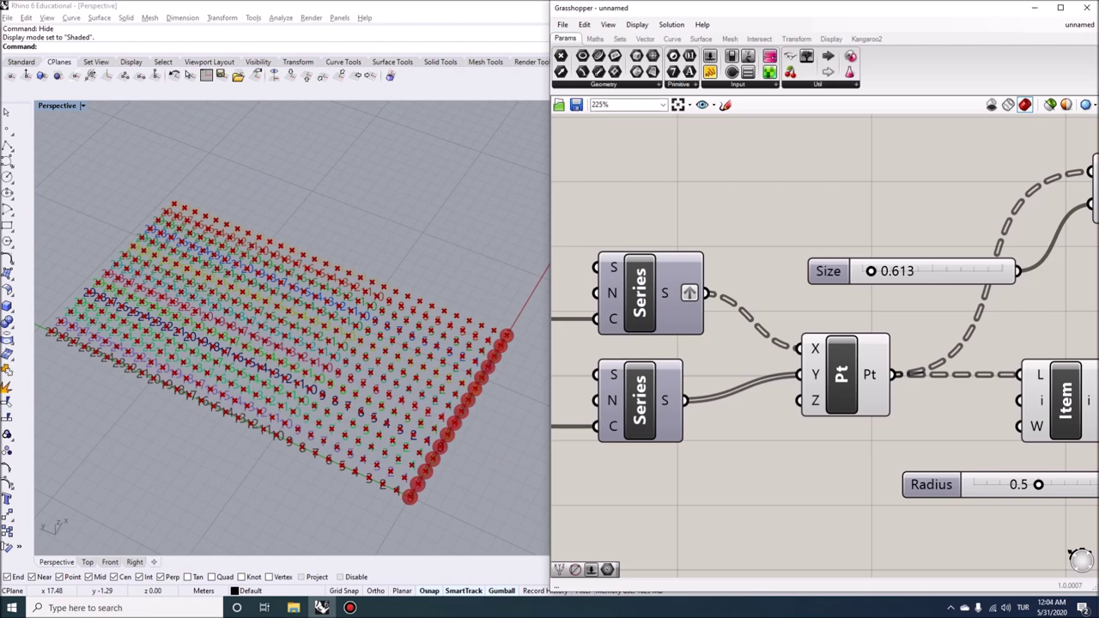
right_click(689, 293)
click(714, 356)
Graft the output of the Series feeding the Construct Point's Y input and inspect the resulting grid.
right_click(686, 401)
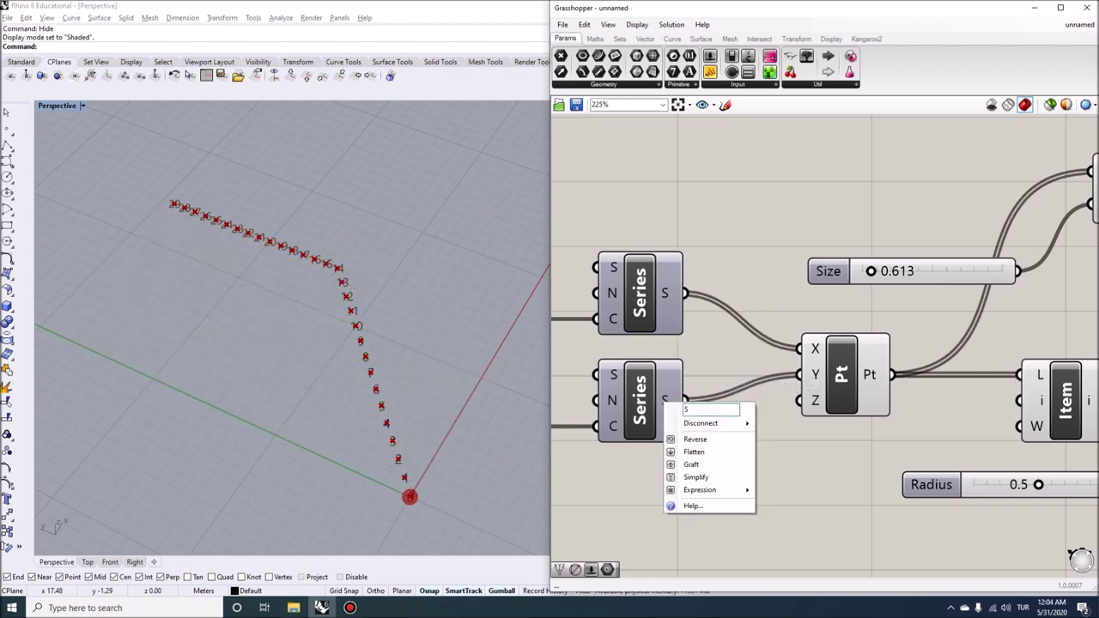
click(691, 464)
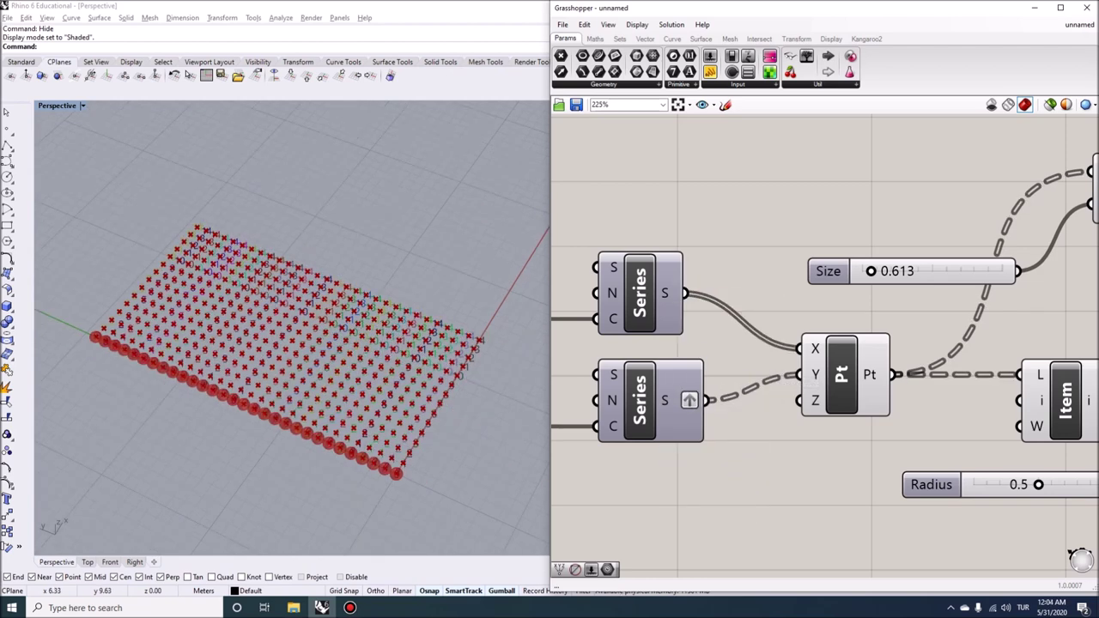
scroll(431, 373, up, 3)
scroll(404, 453, down, 3)
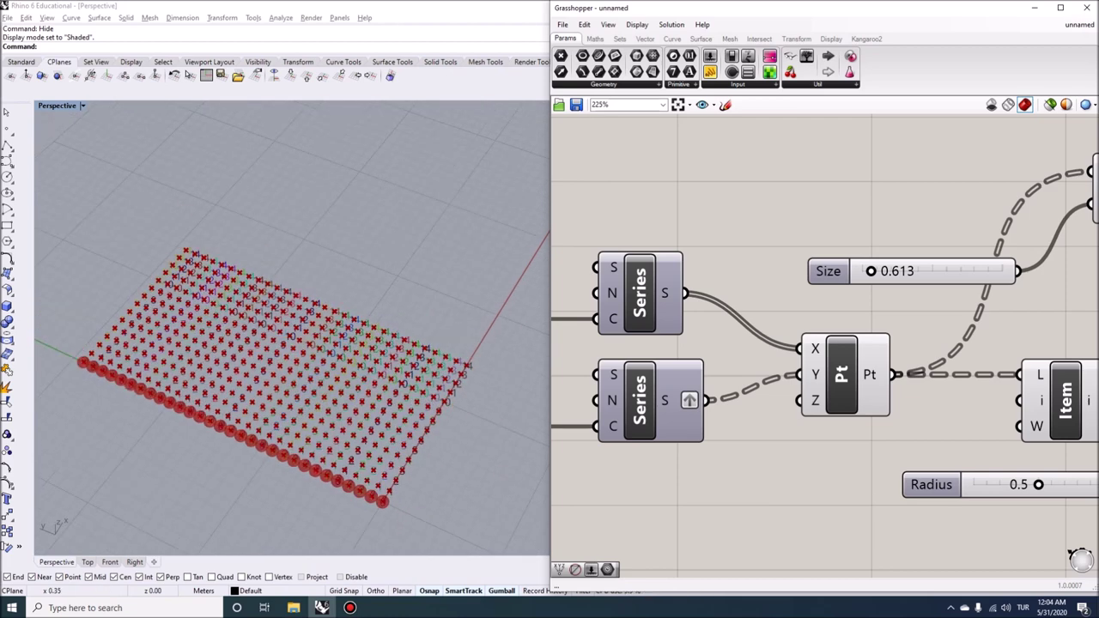
right_drag(765, 481, 728, 475)
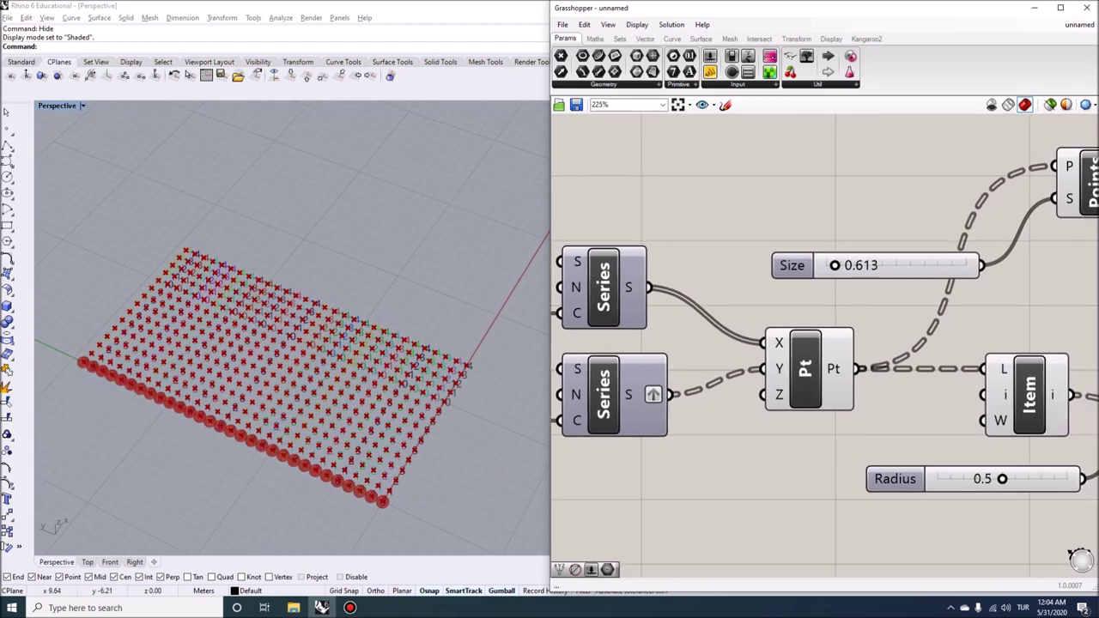
Examine the point numbering with the Y Series grafted, highlighting the spheres at the first item of each branch and clearing the selection.
mouse_move(855, 369)
scroll(382, 500, up, 2)
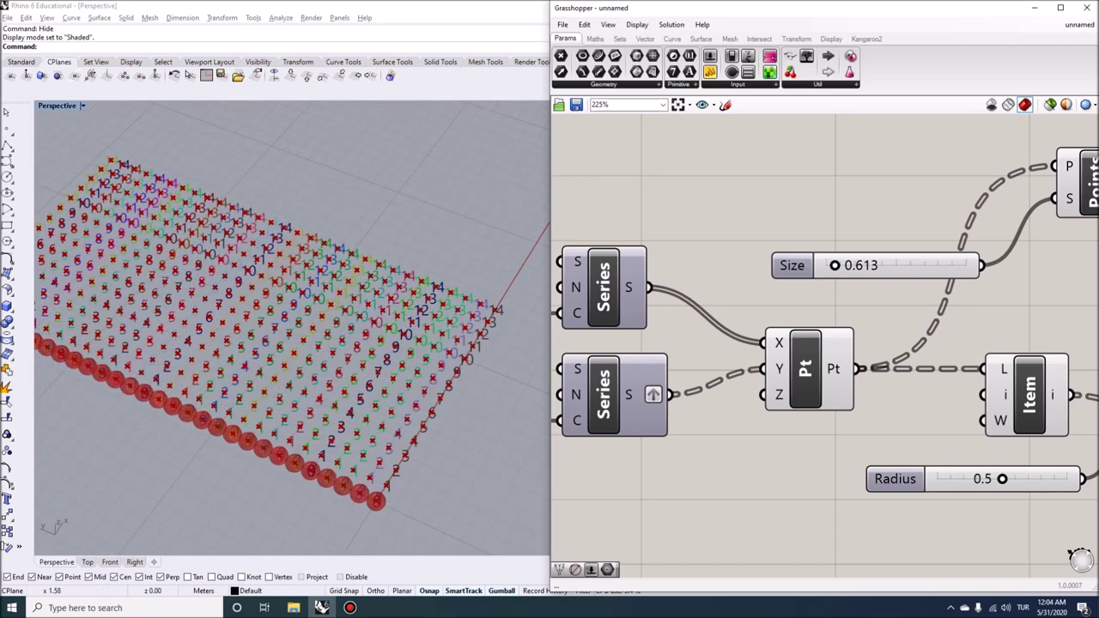
scroll(1070, 554, down, 3)
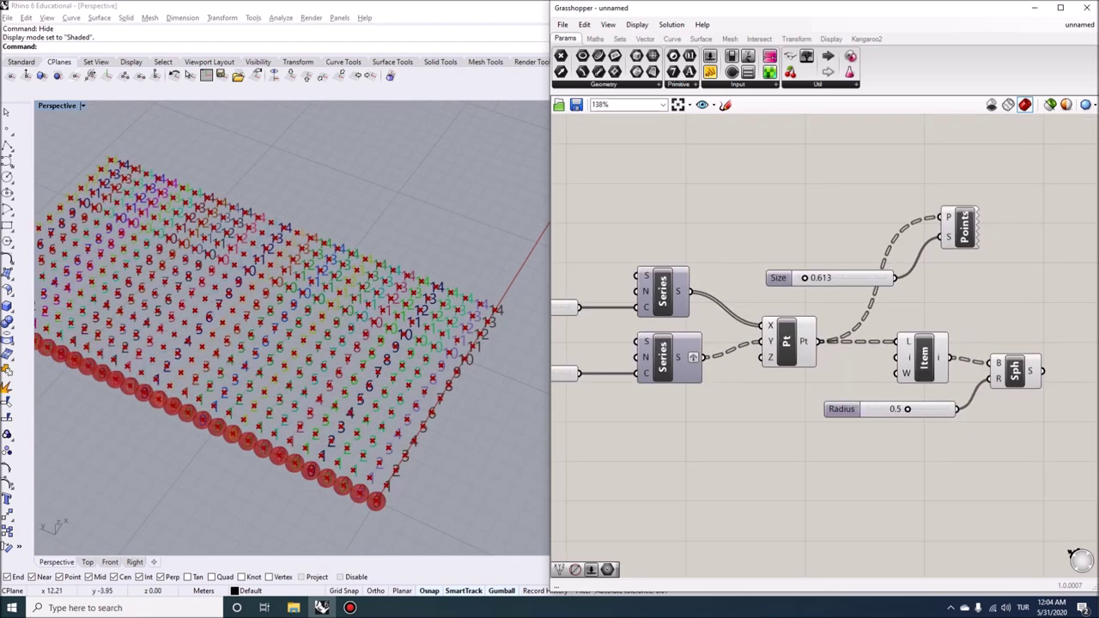
click(961, 366)
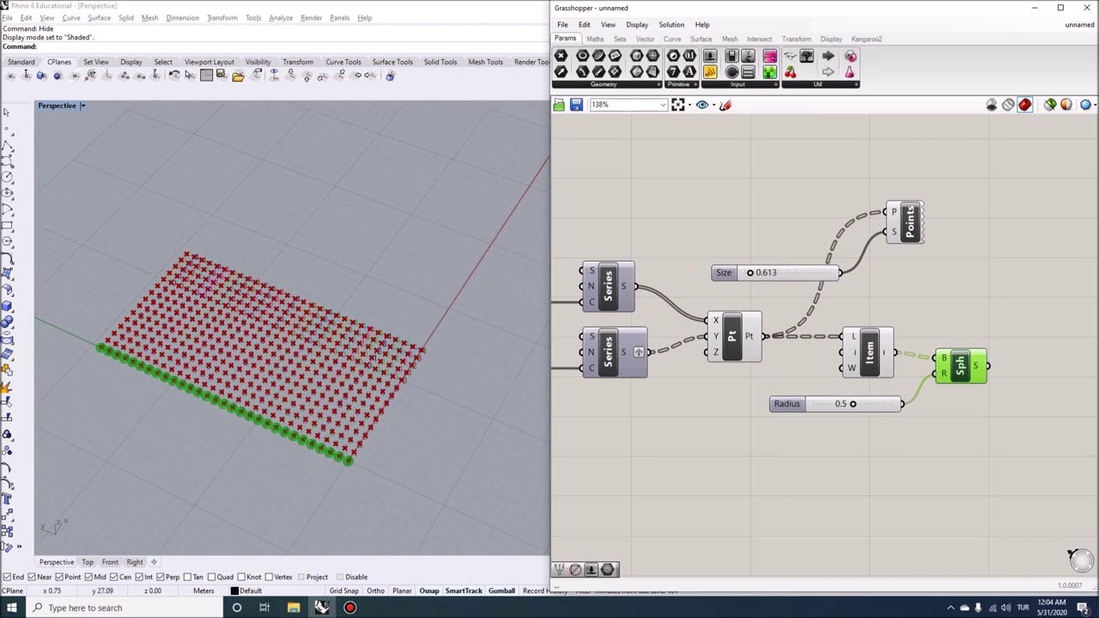
scroll(245, 353, up, 4)
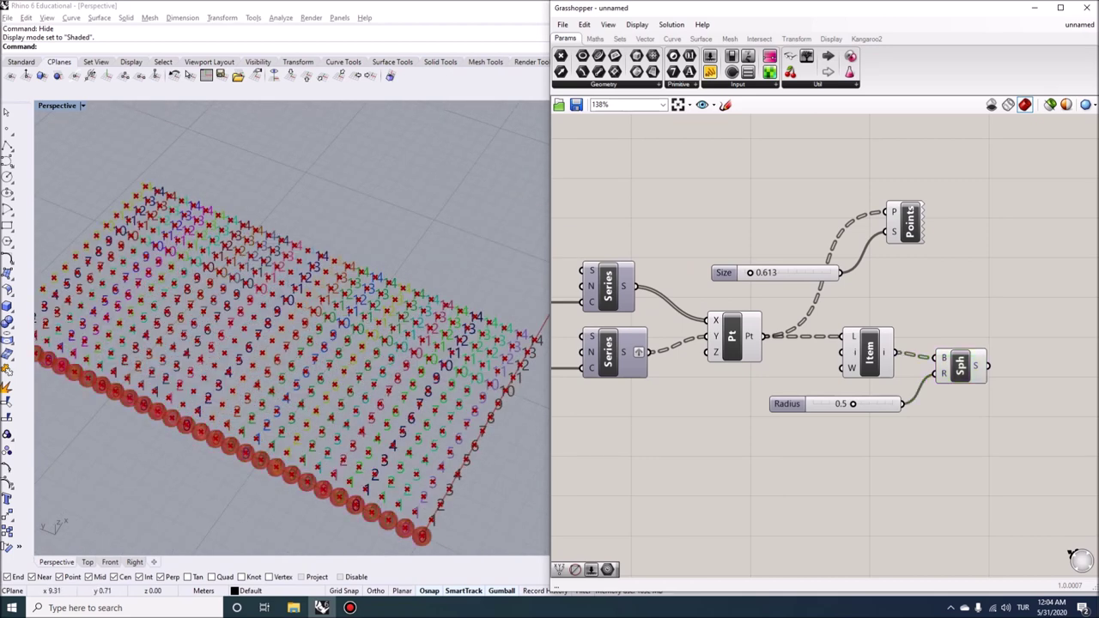
right_drag(653, 429, 697, 431)
scroll(419, 395, down, 2)
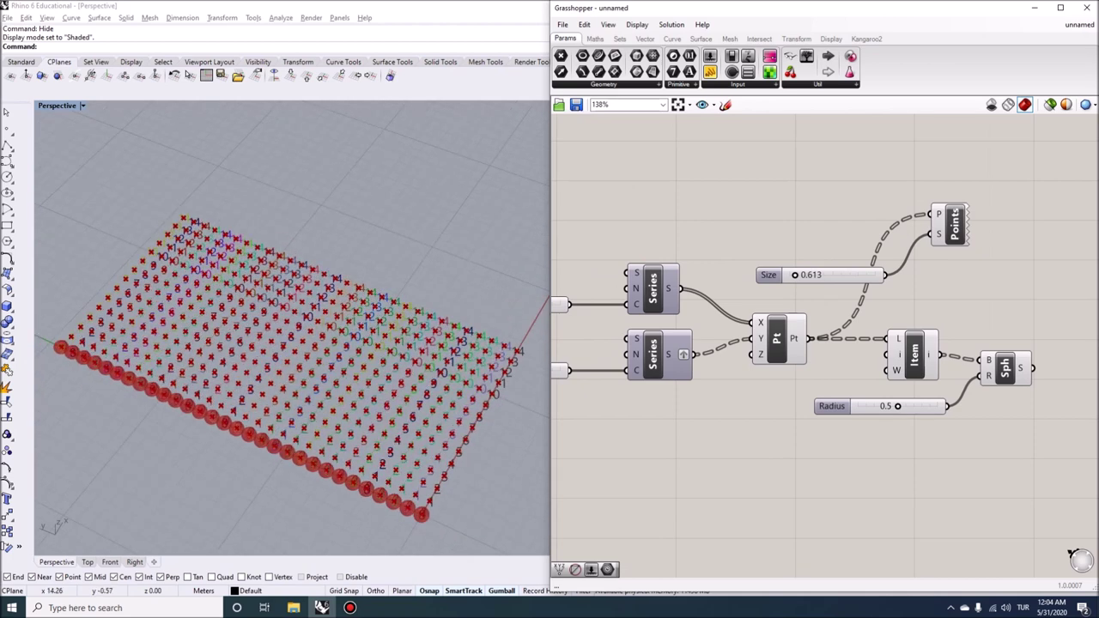
scroll(721, 341, up, 2)
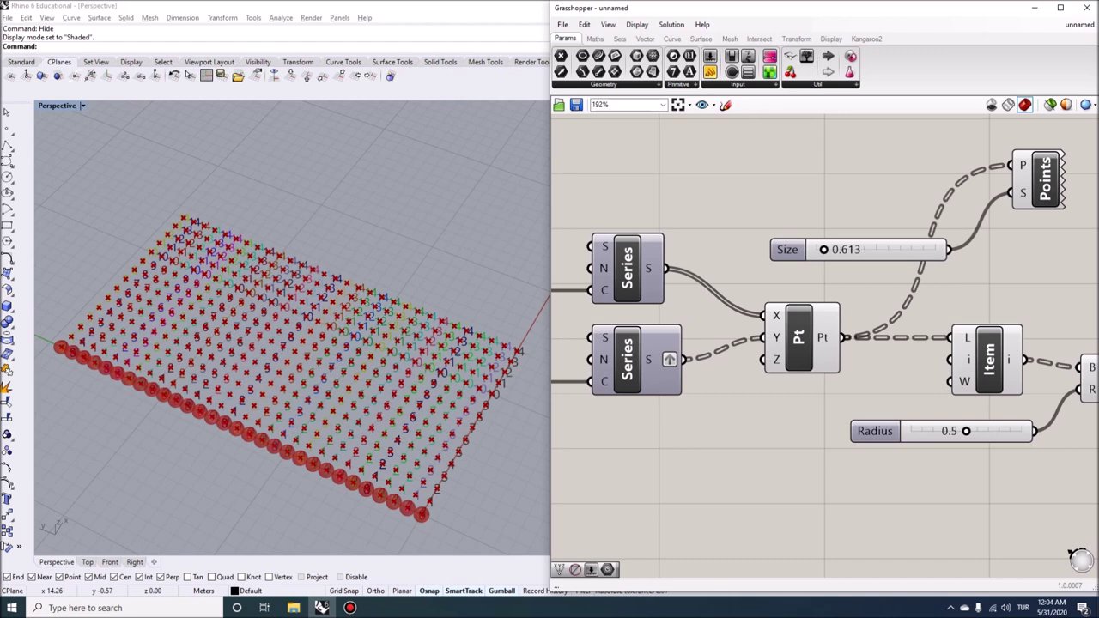
Check the Construct Point output's data tree and flatten that output into a single list.
right_drag(722, 342, 734, 333)
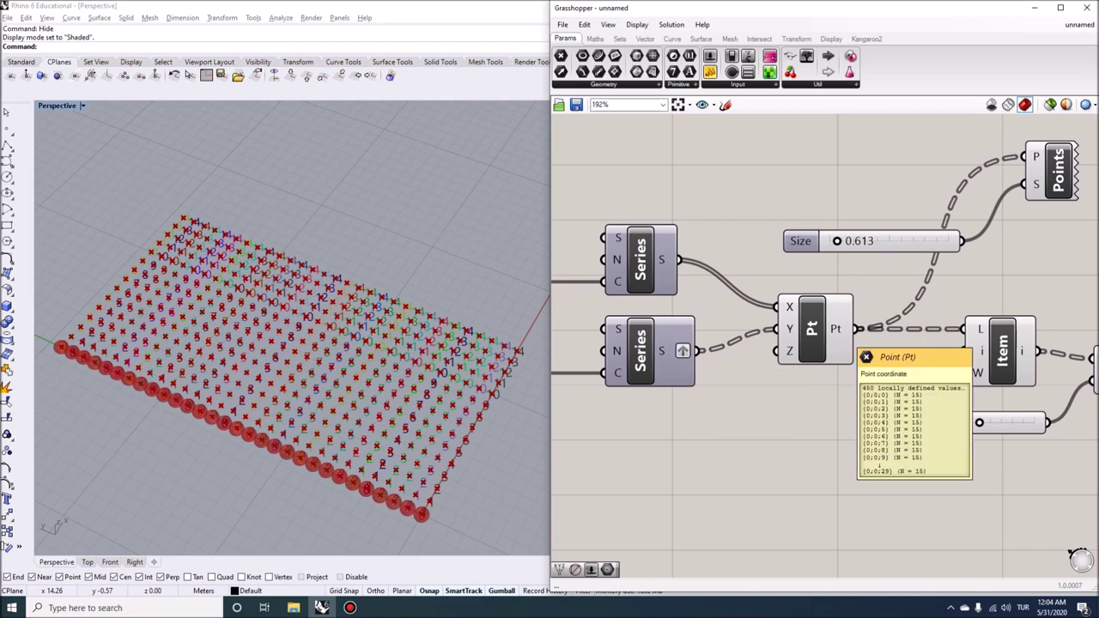
right_click(859, 330)
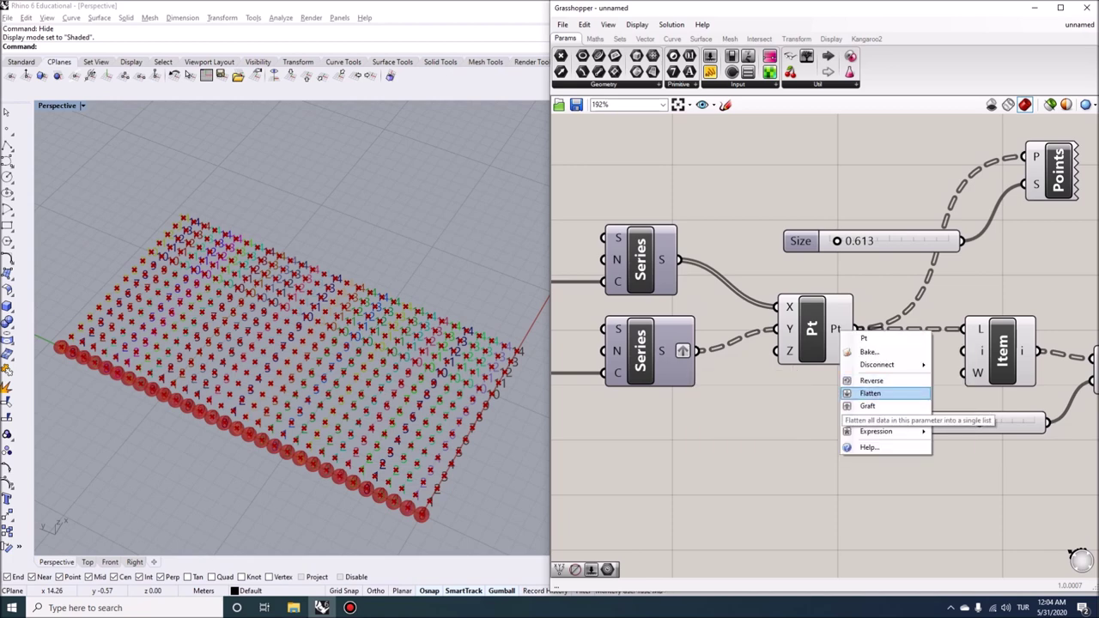
click(871, 393)
mouse_move(858, 331)
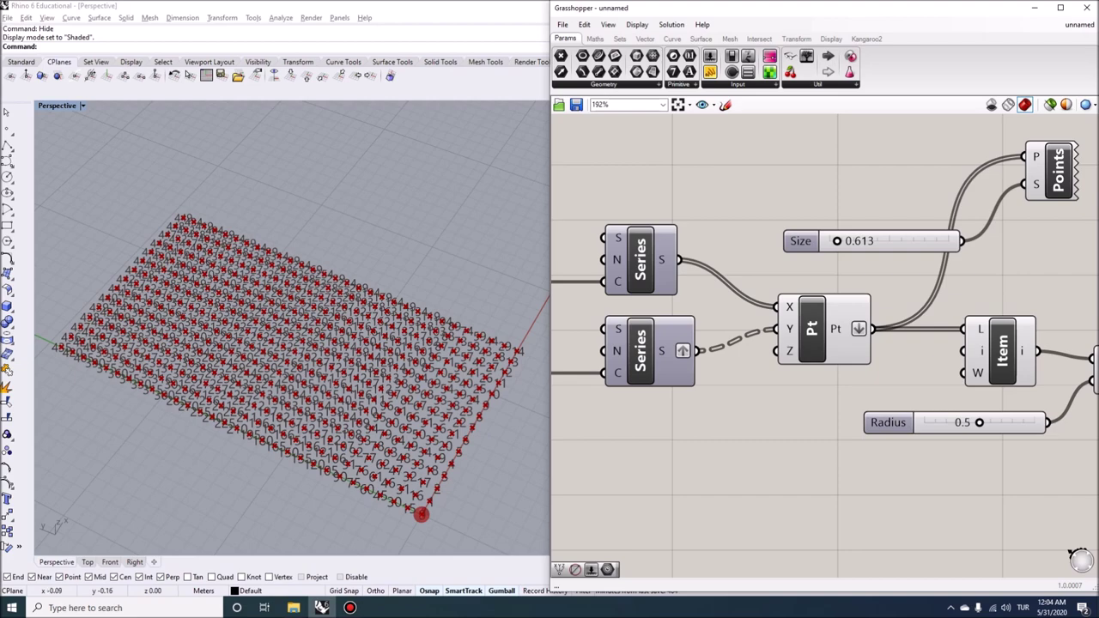
Examine how the index numbers run across the flattened point grid and compare them with the grafted Y Series feeding Construct Point.
scroll(421, 514, up, 3)
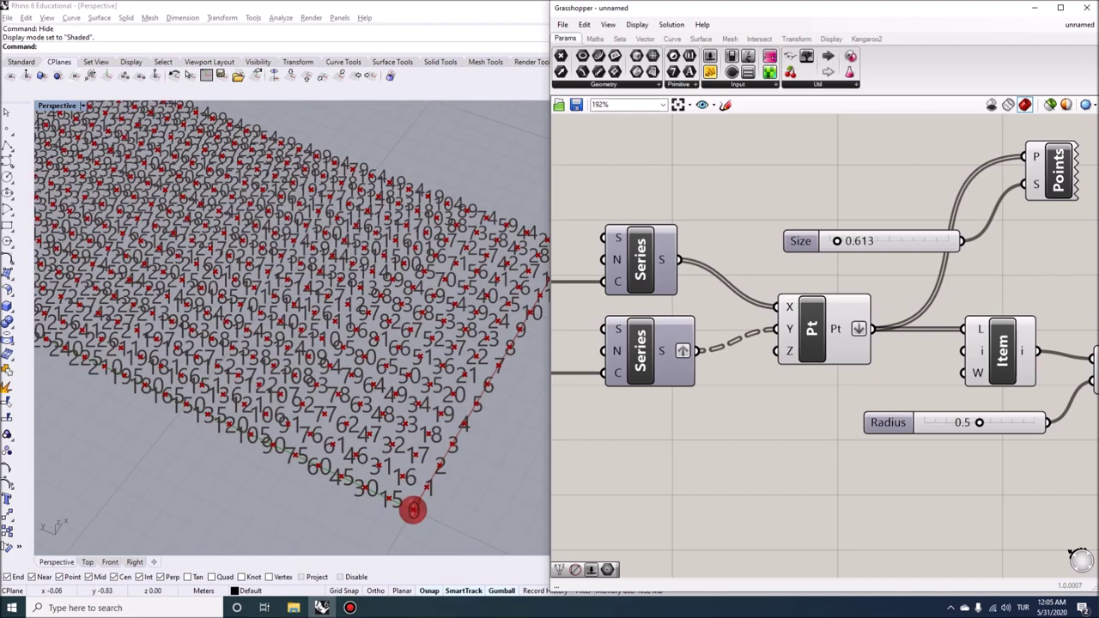
scroll(394, 509, down, 3)
scroll(378, 515, up, 3)
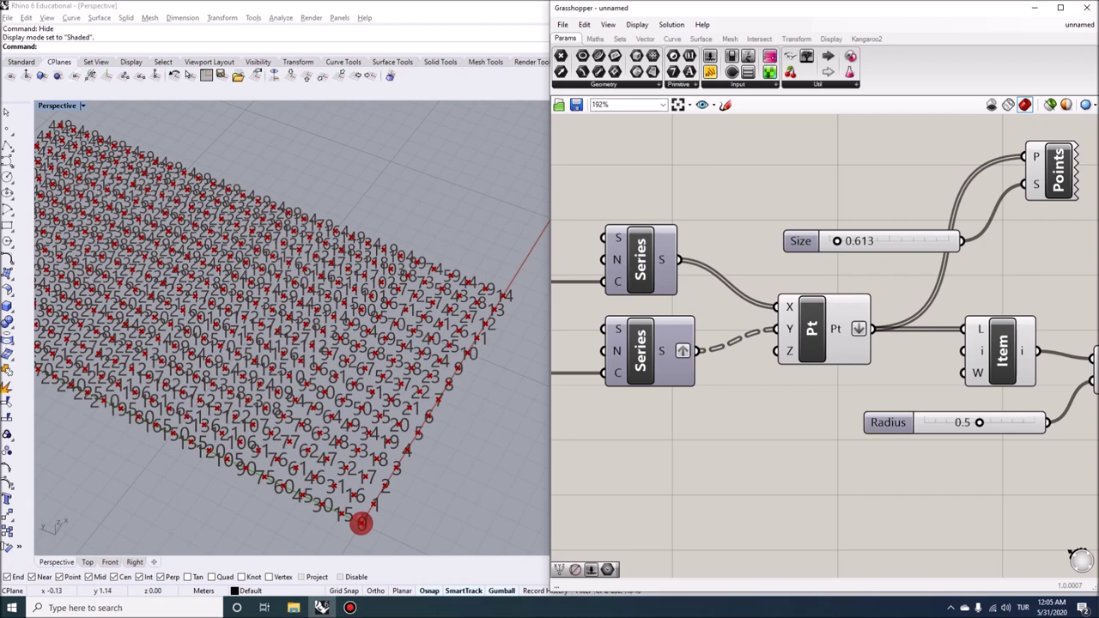
scroll(361, 523, down, 4)
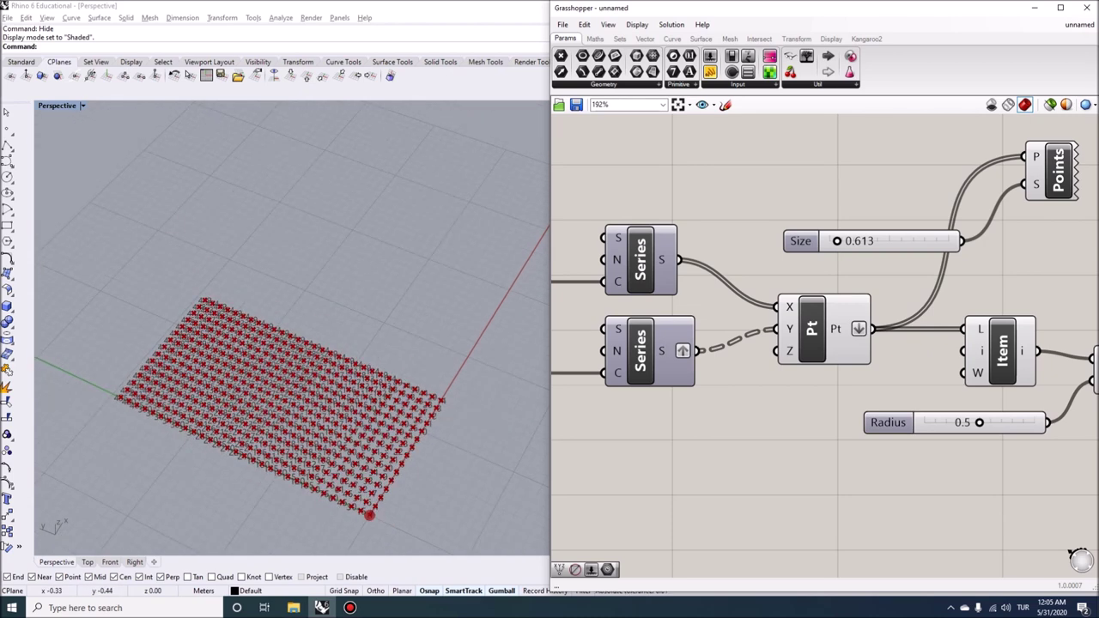
scroll(380, 520, up, 2)
scroll(386, 519, down, 2)
scroll(455, 540, up, 2)
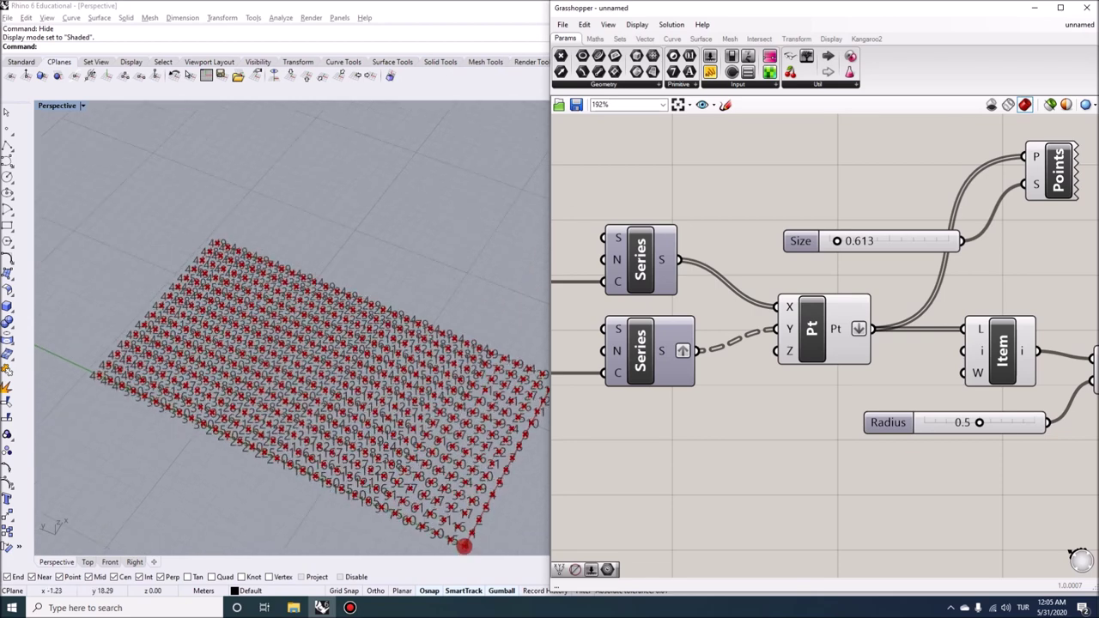
scroll(421, 525, down, 1)
scroll(427, 527, up, 1)
mouse_move(843, 351)
right_down()
mouse_move(822, 330)
mouse_move(799, 354)
mouse_move(828, 357)
right_up()
scroll(823, 330, down, 1)
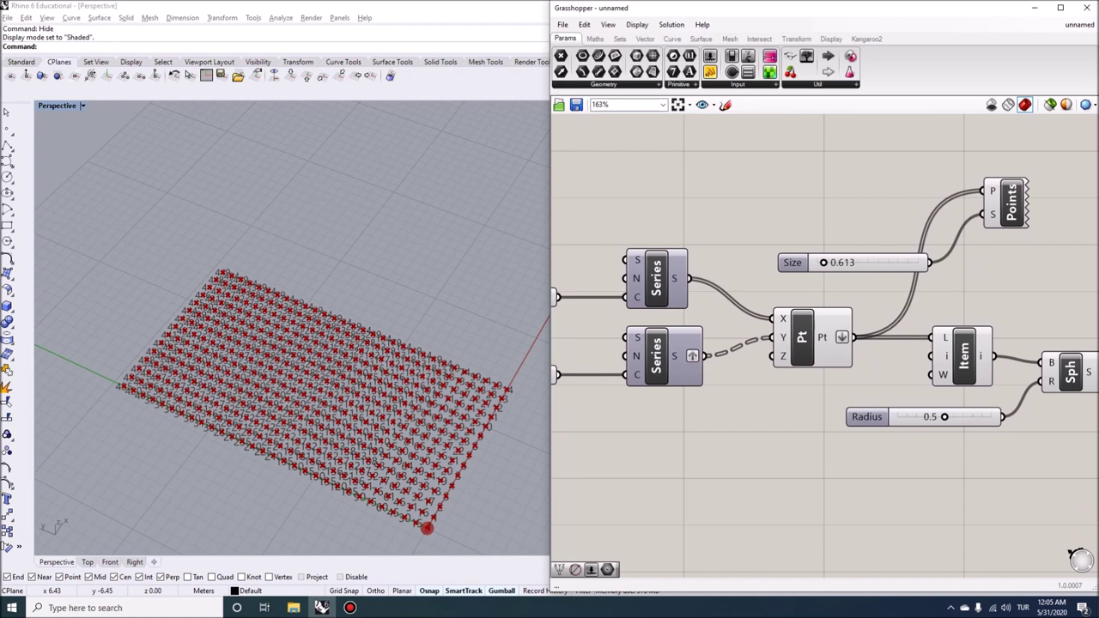
mouse_move(689, 361)
scroll(673, 264, up, 3)
scroll(693, 289, down, 3)
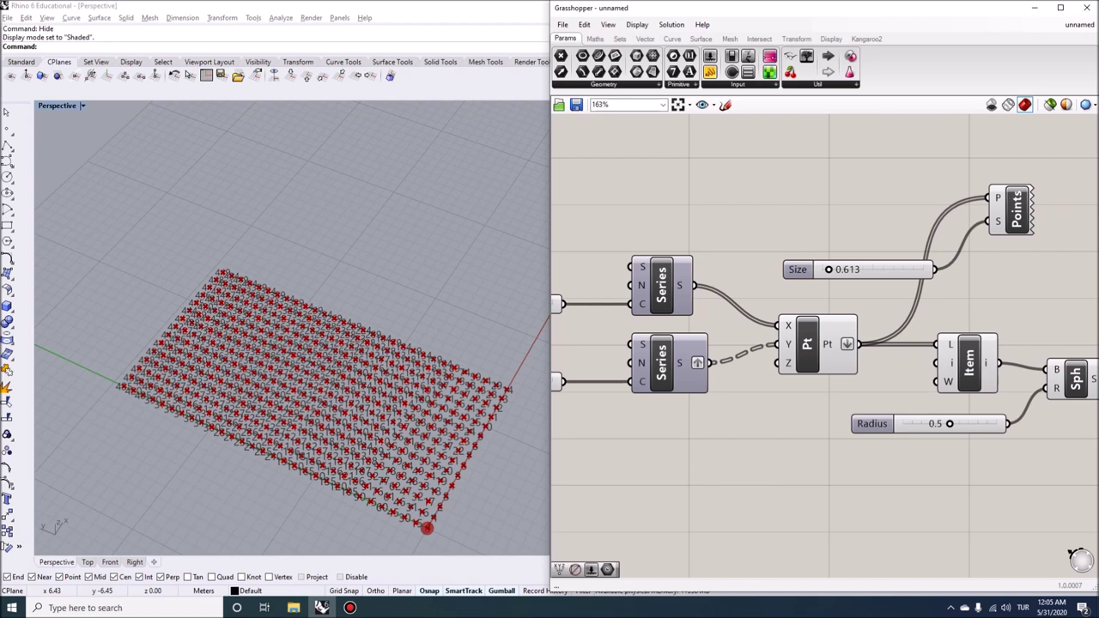
right_drag(772, 455, 775, 474)
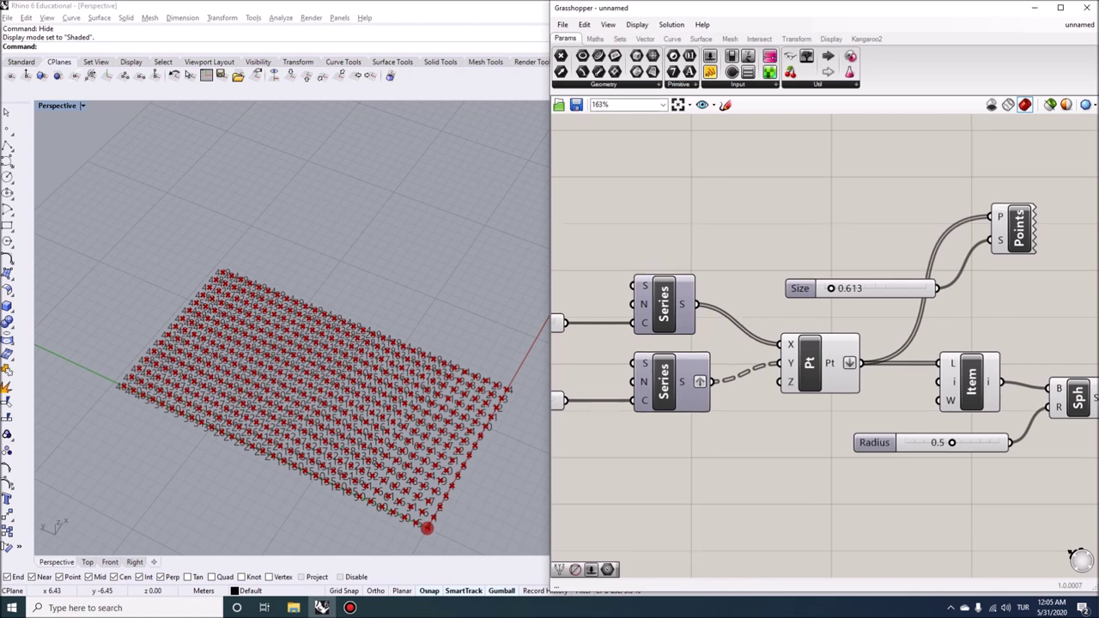